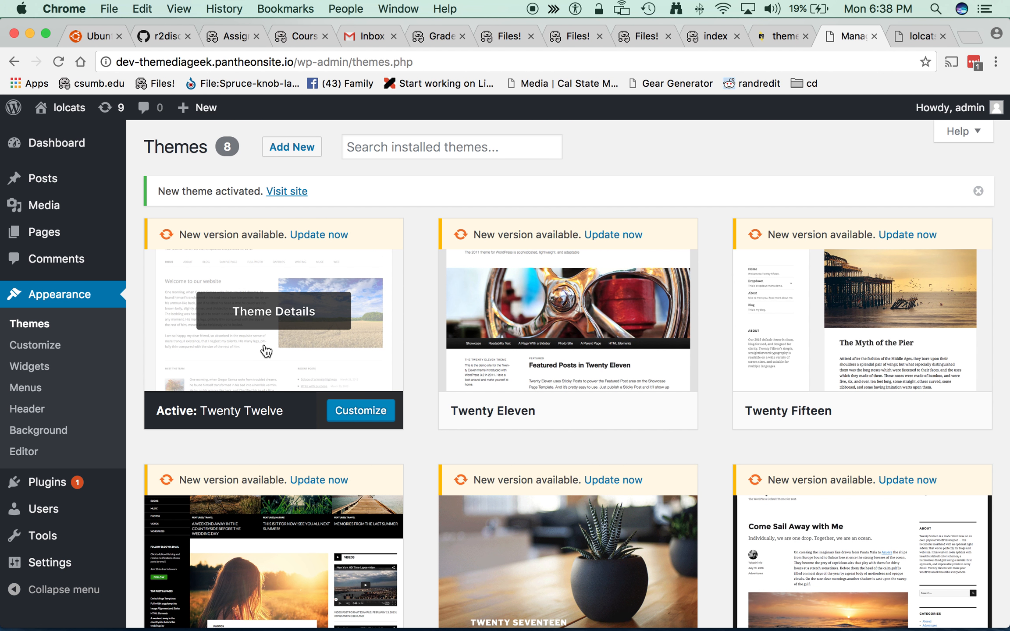
# - Reload the live lolcats site and look over its home page in the newly activated Twenty Twelve theme
pyautogui.click(926, 32)
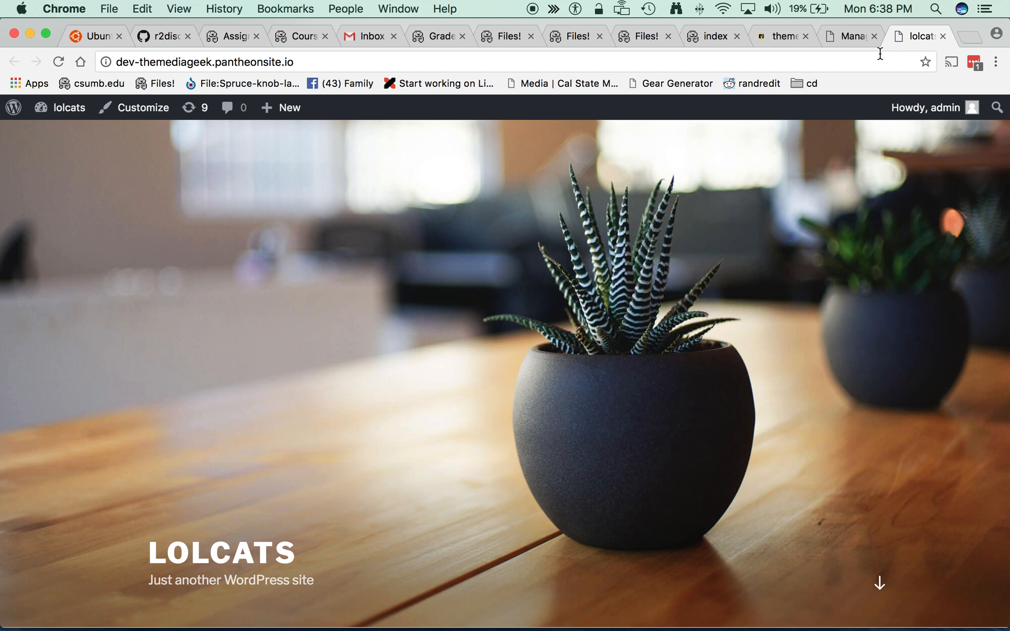
pyautogui.click(861, 61)
pyautogui.press('Return')
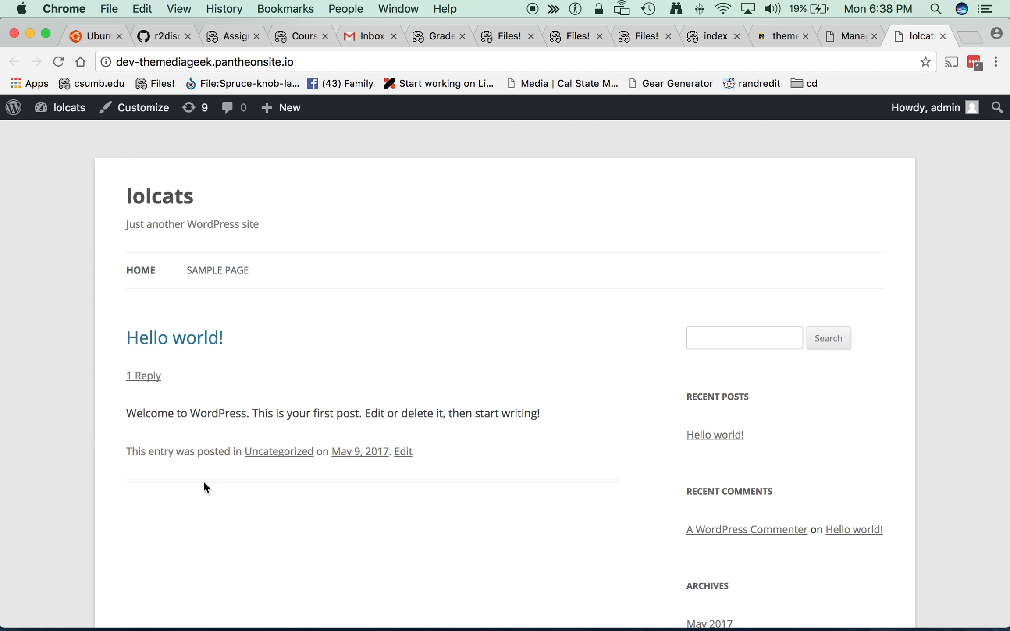
pyautogui.scroll(-3, 204, 481)
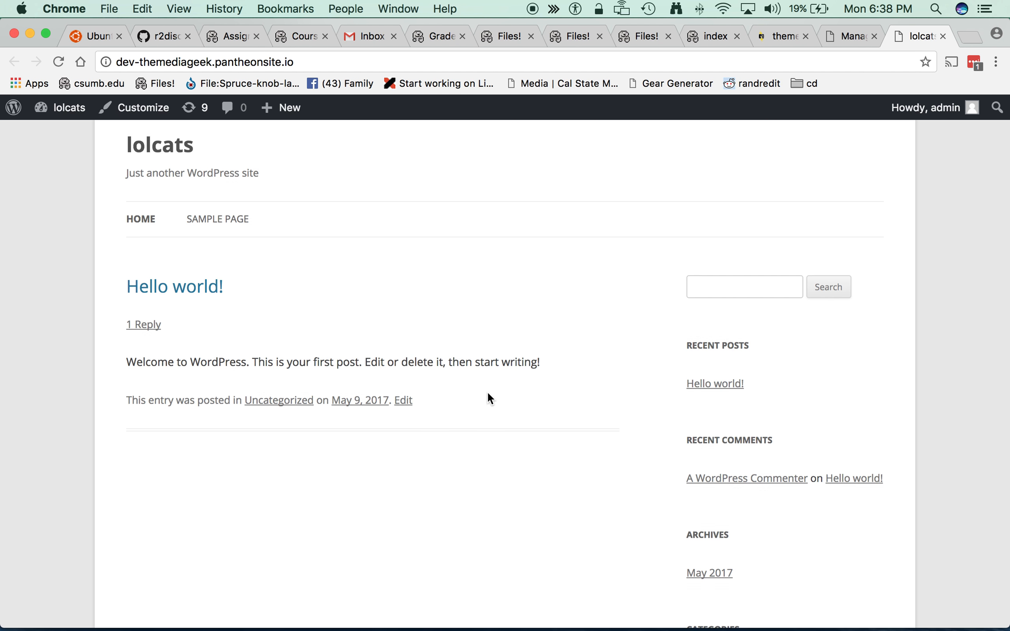
pyautogui.scroll(3, 487, 392)
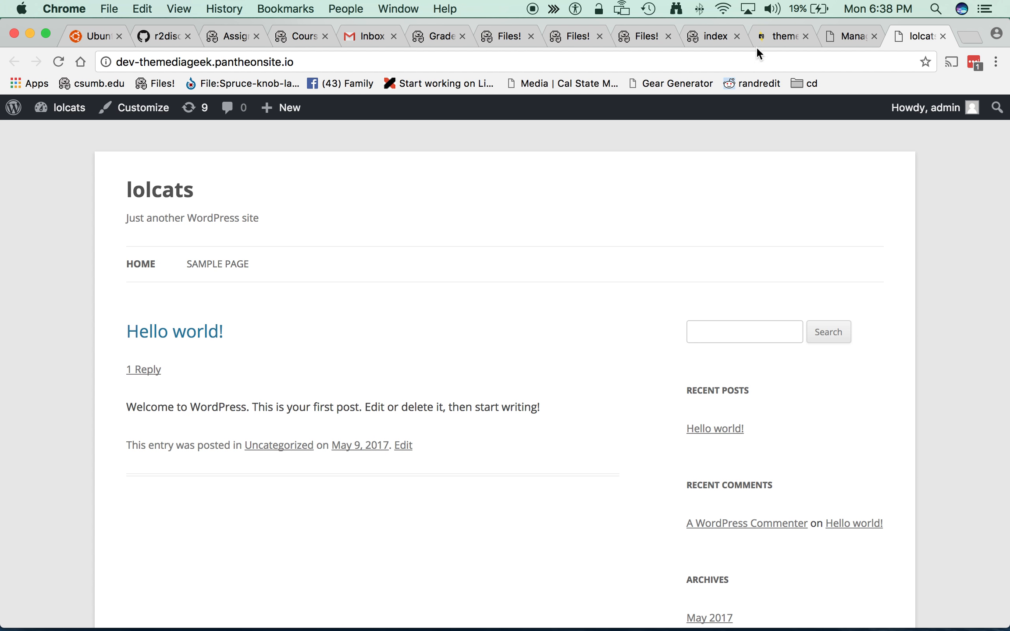
# - In the theme customizer's Site Identity settings, turn off displaying the site title and tagline, publish the change and close the customizer
pyautogui.click(847, 35)
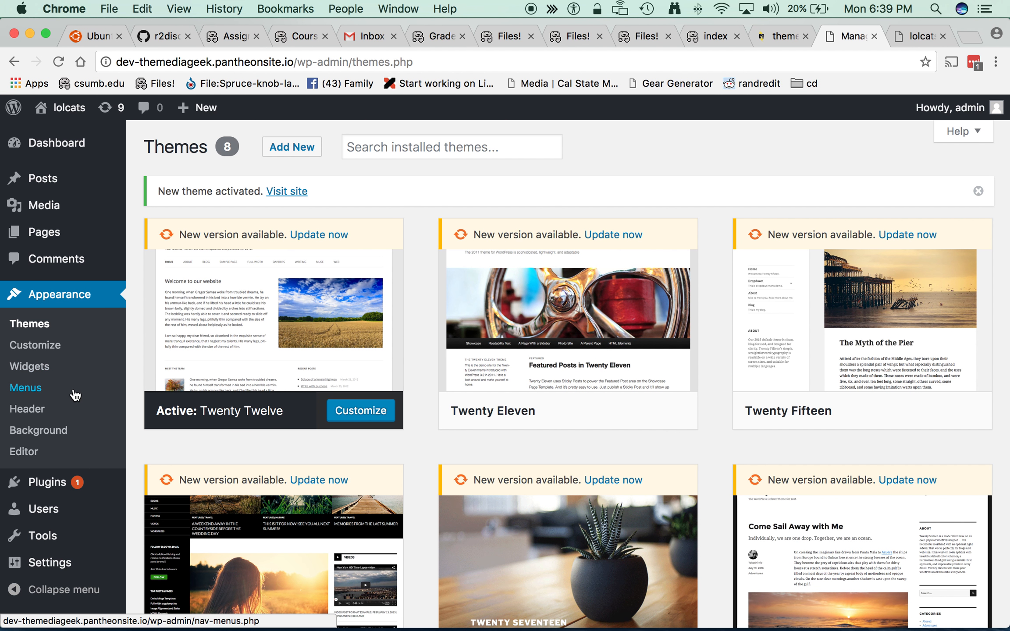
pyautogui.click(26, 347)
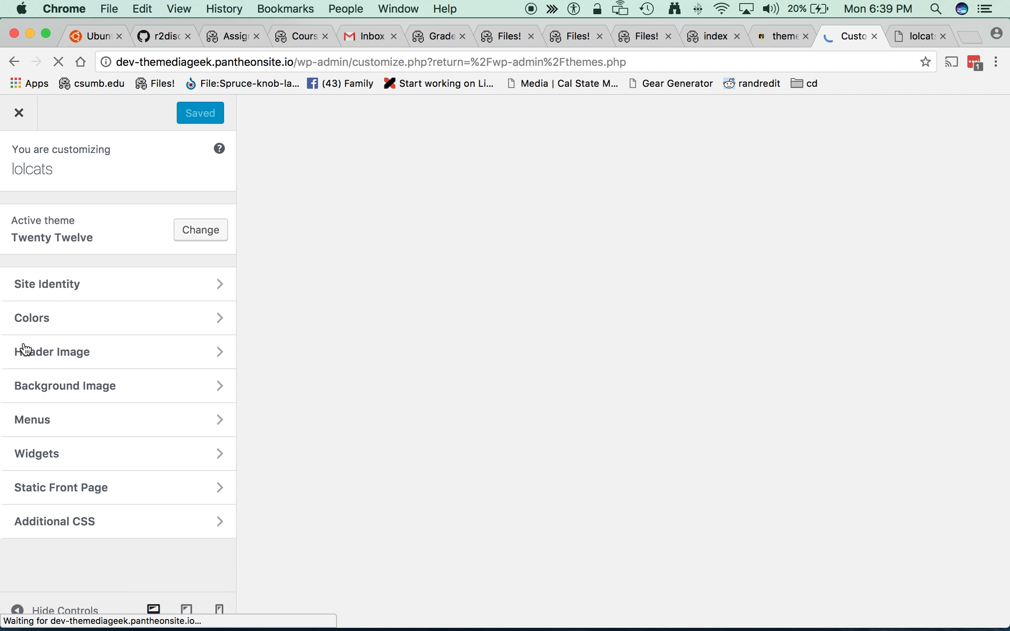
pyautogui.click(45, 285)
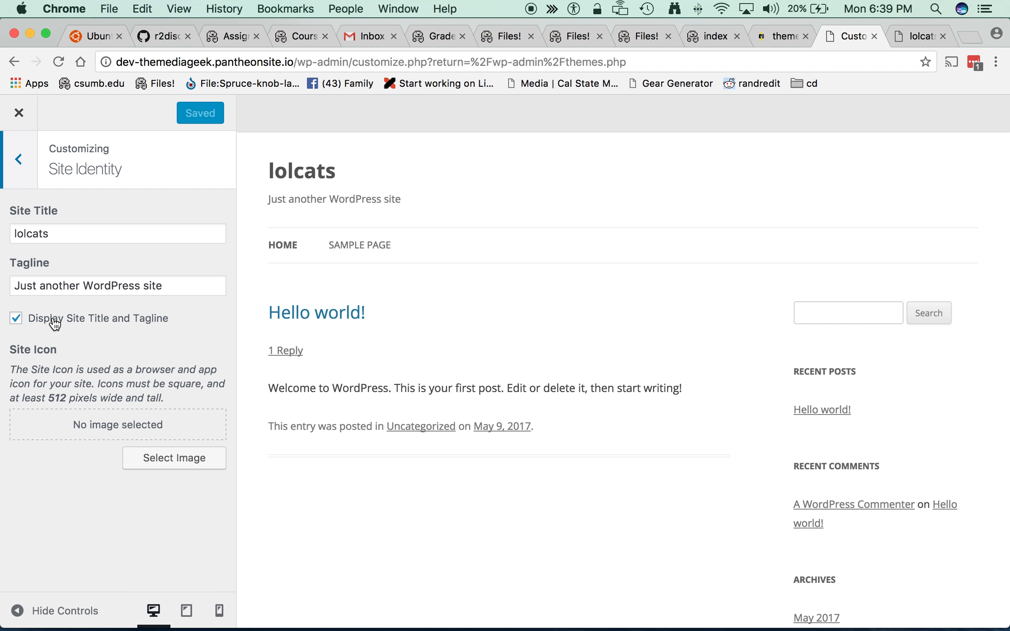
pyautogui.click(16, 319)
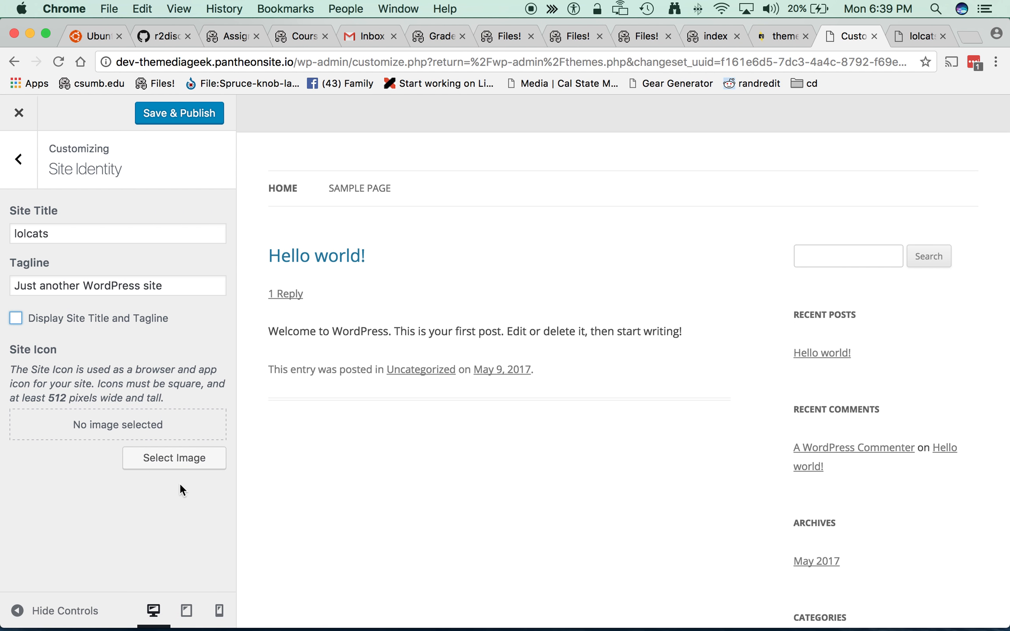
pyautogui.click(169, 114)
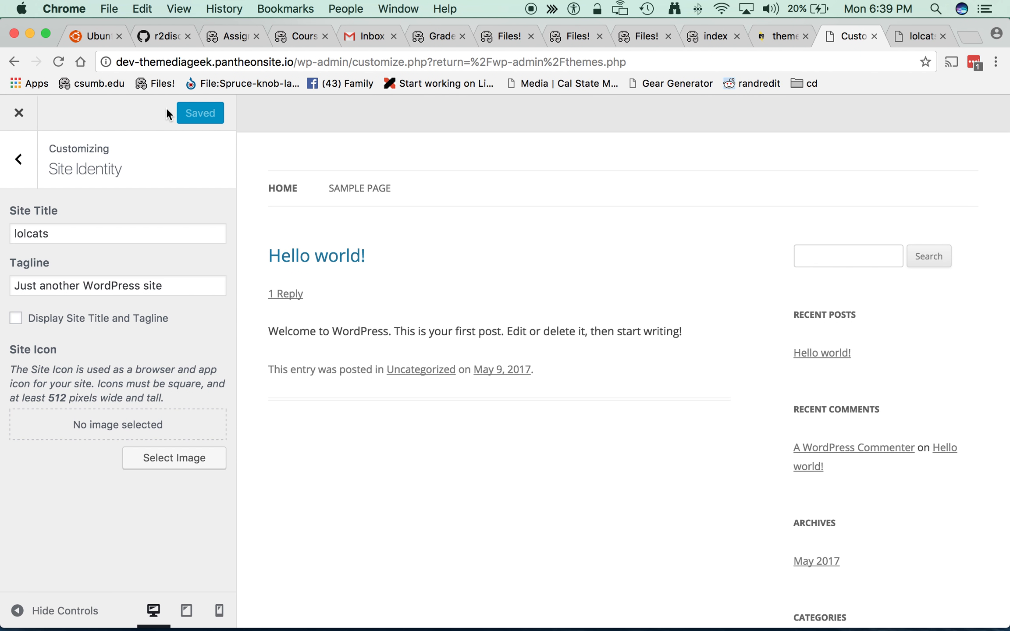
pyautogui.click(18, 115)
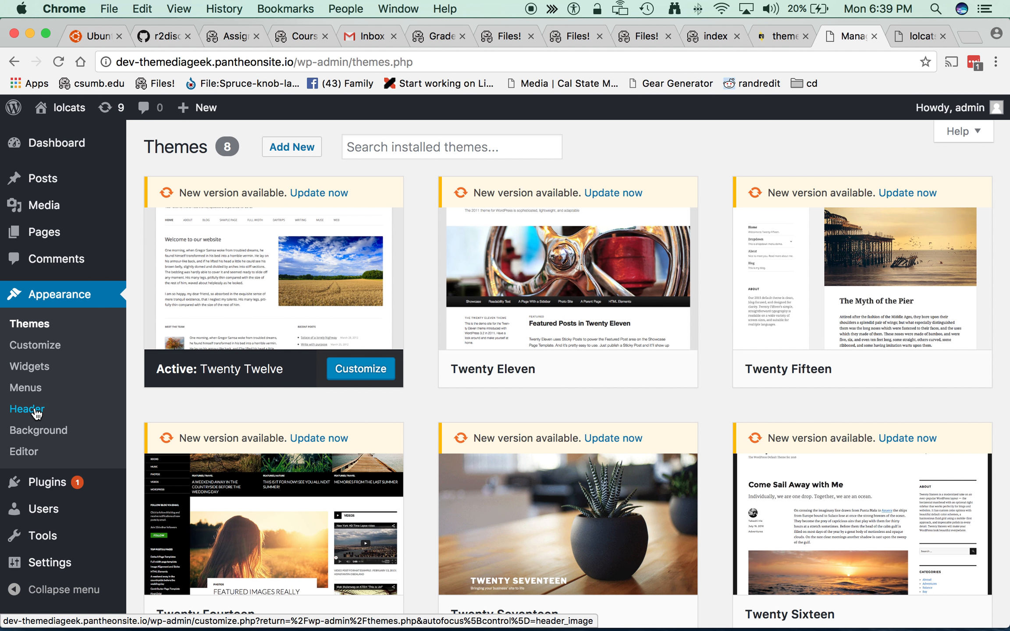
# - Open the Header Image settings and start adding a new image from a file on the computer
pyautogui.click(36, 410)
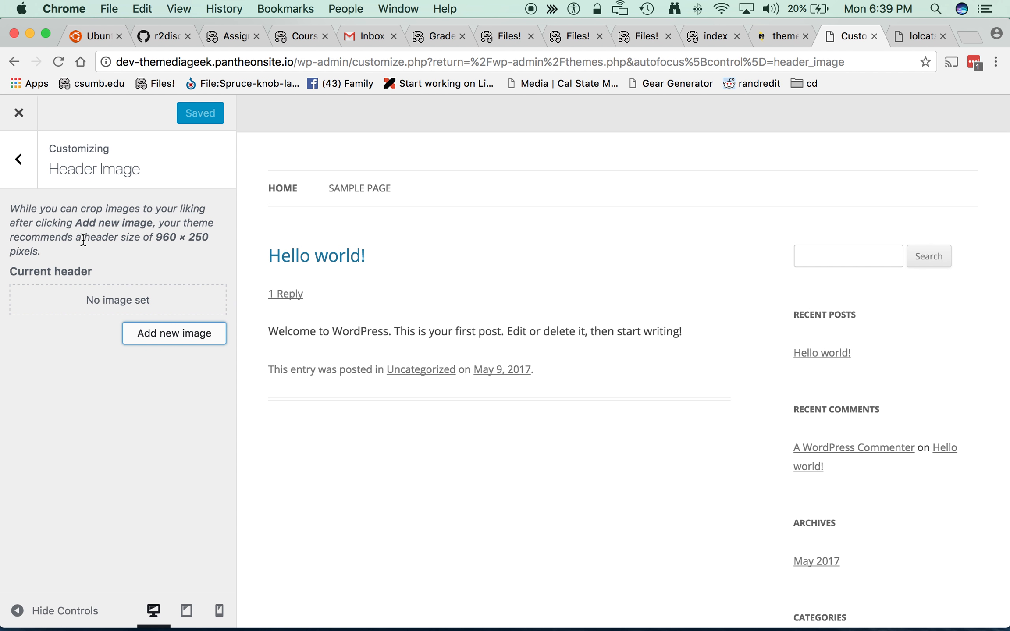
pyautogui.click(162, 339)
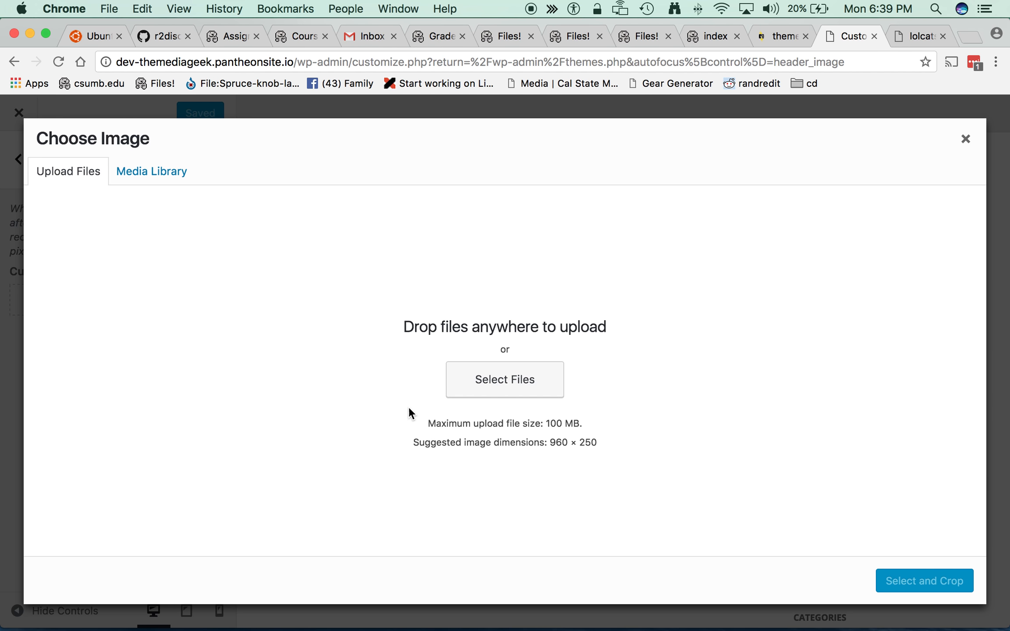
pyautogui.click(484, 385)
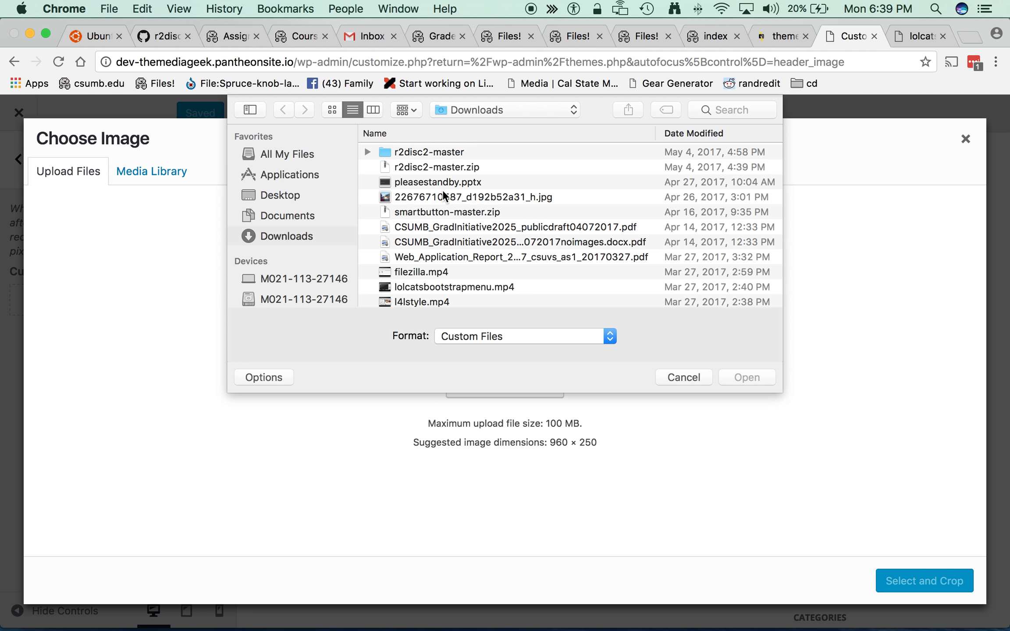
# - Sort the Downloads folder by name and open the lolcat_IMAGES folder inside LOLCATS_assets
pyautogui.click(385, 132)
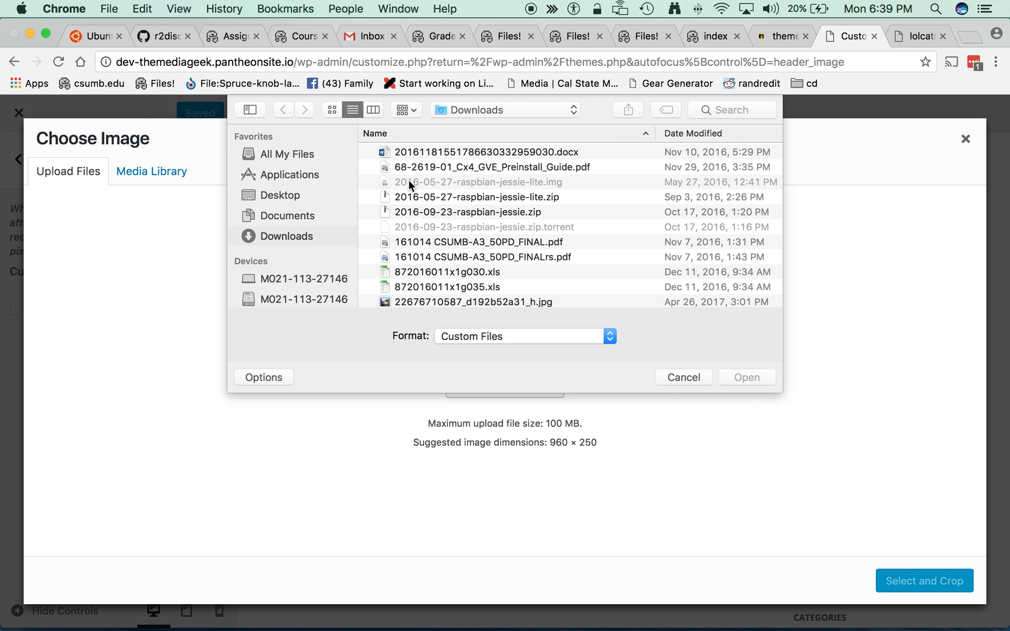
pyautogui.press('l')
pyautogui.press('o')
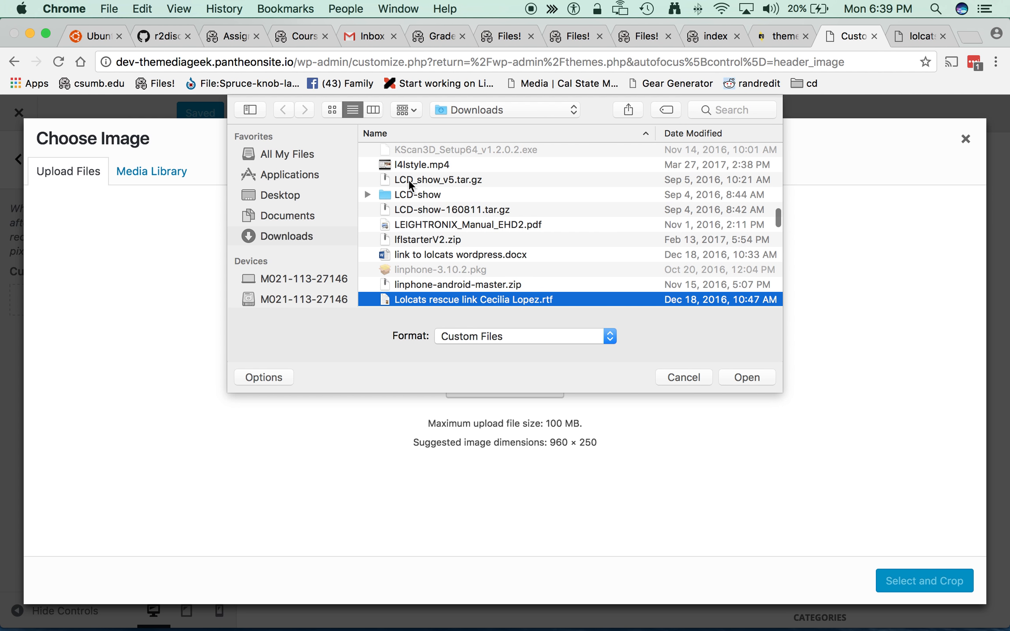
pyautogui.press('l')
pyautogui.press('c')
pyautogui.press('Down')
pyautogui.press('Down')
pyautogui.press('Down')
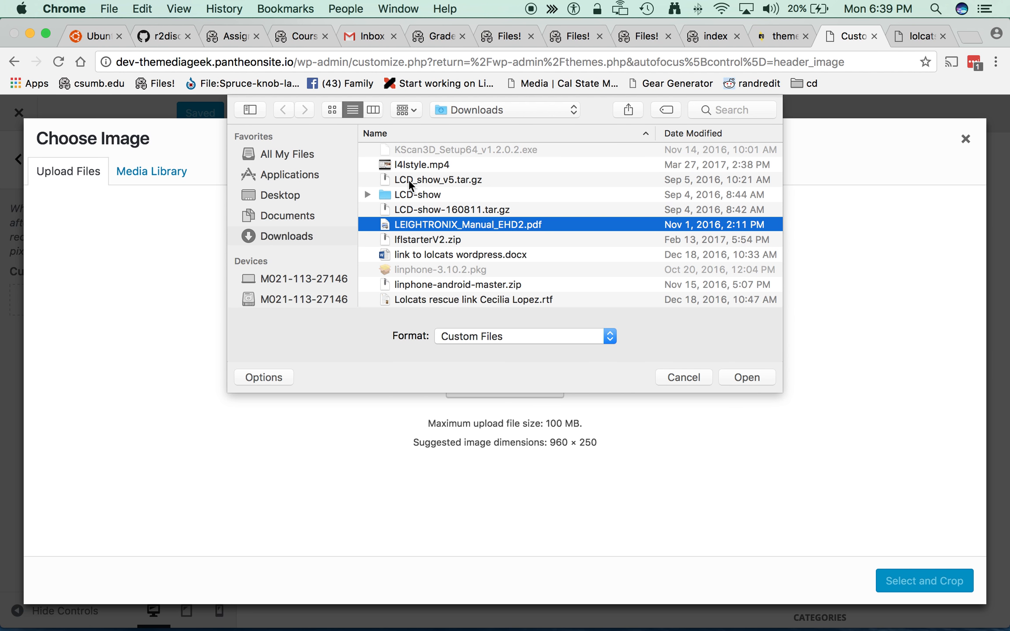
pyautogui.press('Down')
pyautogui.scroll(-5, 453, 214)
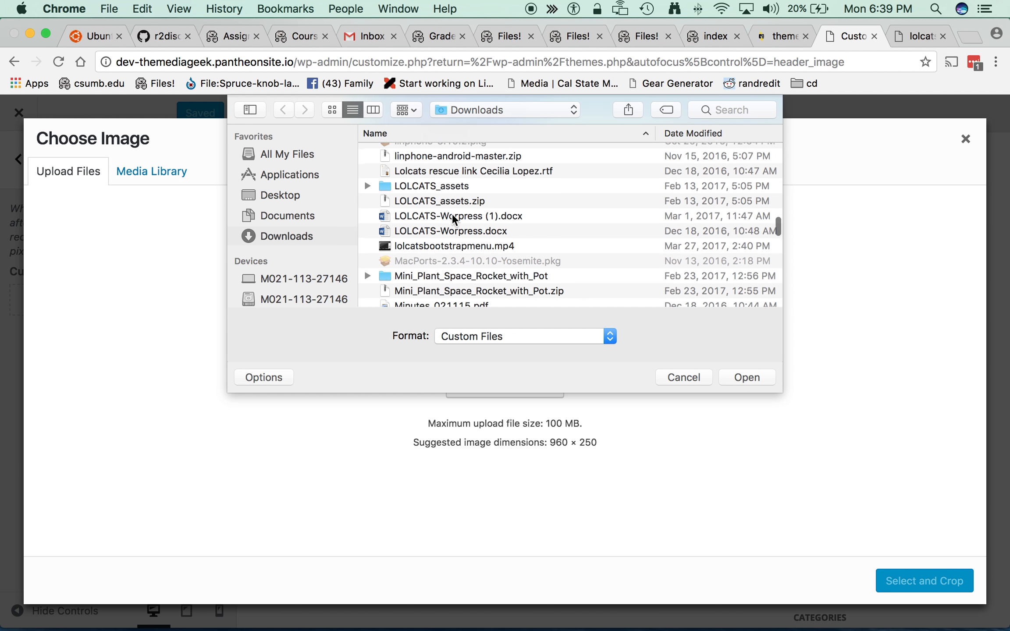
pyautogui.doubleClick(420, 187)
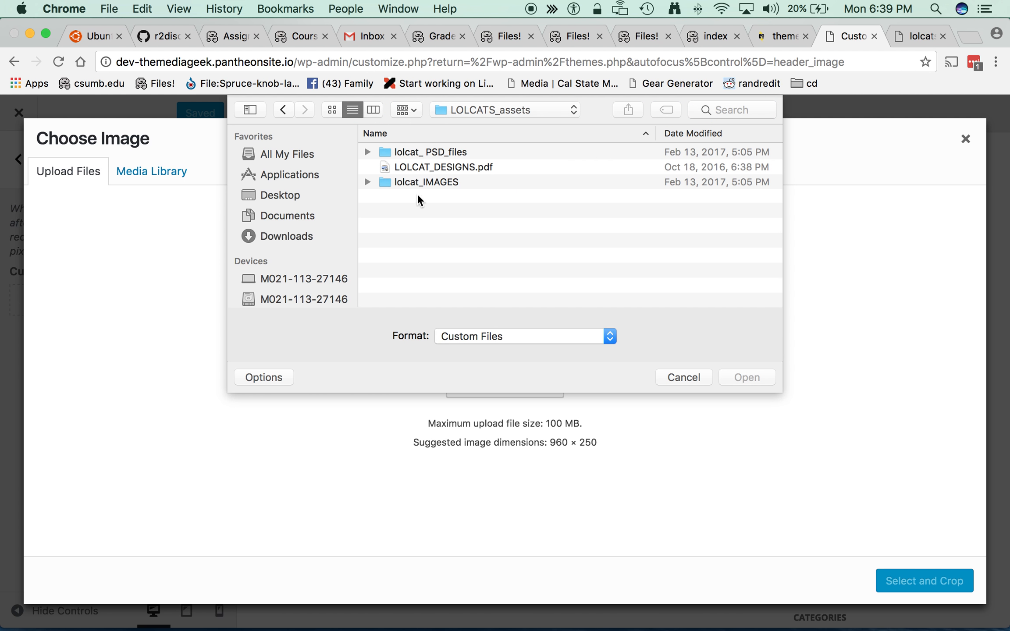
pyautogui.doubleClick(412, 183)
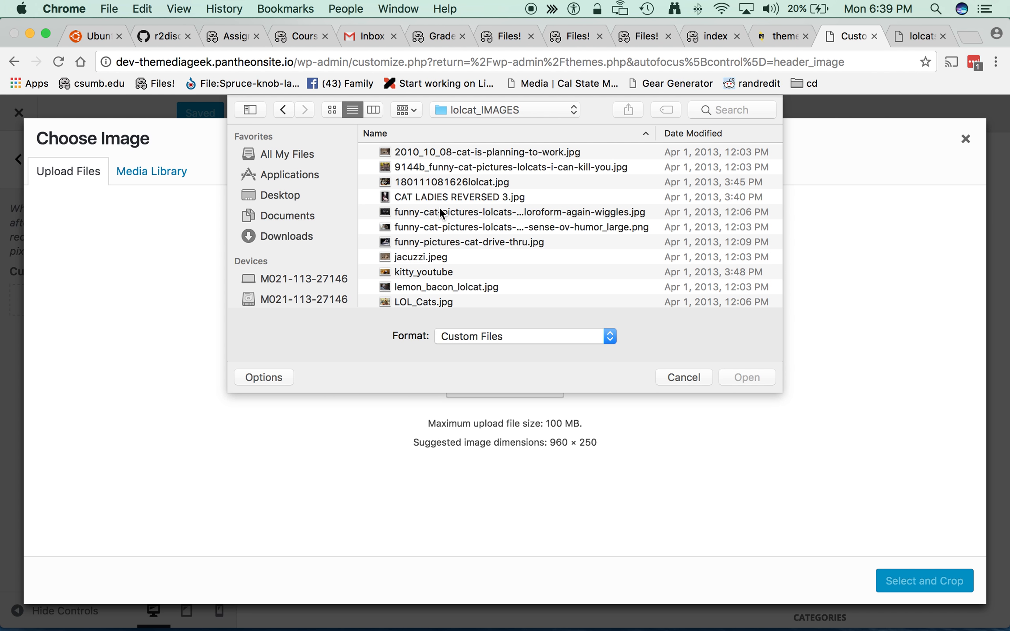
# - Show the files as thumbnails, upload lolcat_logo_banner.png, set it as the header image and publish the change
pyautogui.click(331, 109)
pyautogui.scroll(-5, 502, 225)
pyautogui.doubleClick(520, 247)
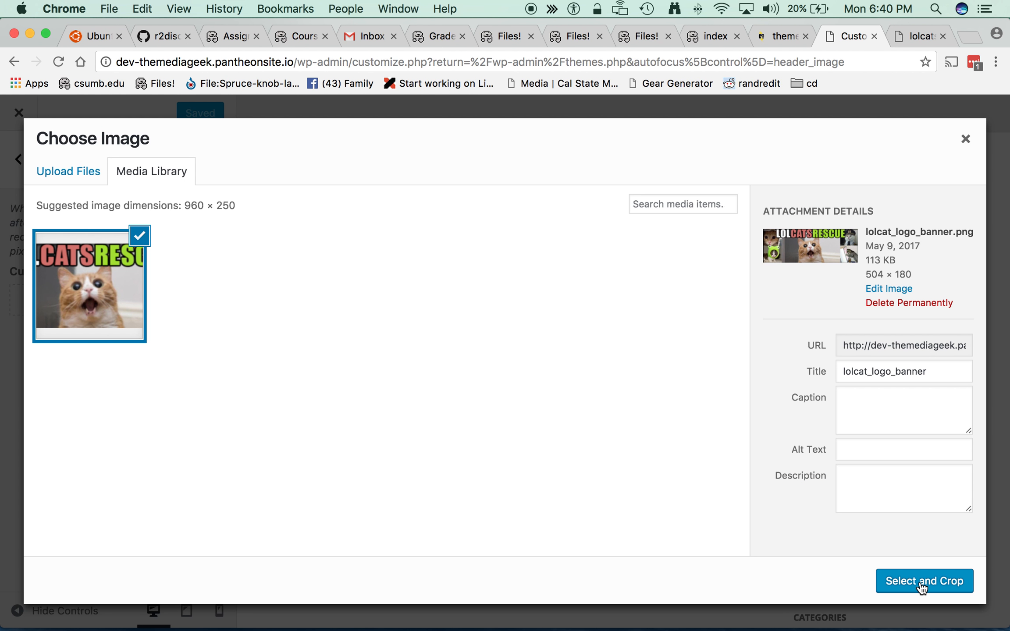
pyautogui.click(923, 583)
pyautogui.click(922, 583)
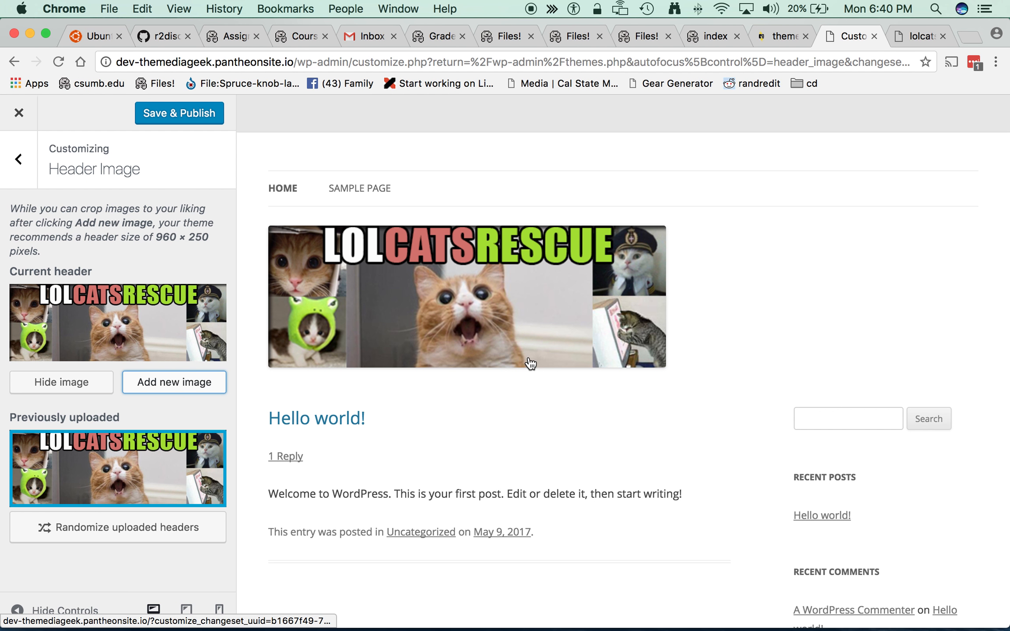
pyautogui.click(163, 113)
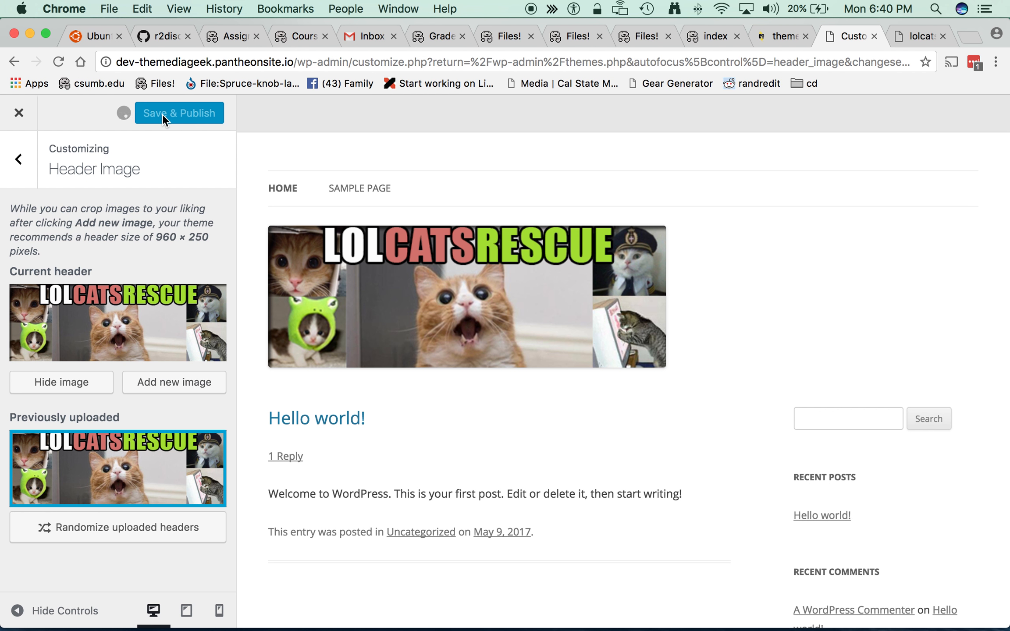
# - Open the Main Sidebar widgets in the customizer and remove the Search and Recent Posts widgets
pyautogui.click(18, 159)
pyautogui.click(49, 451)
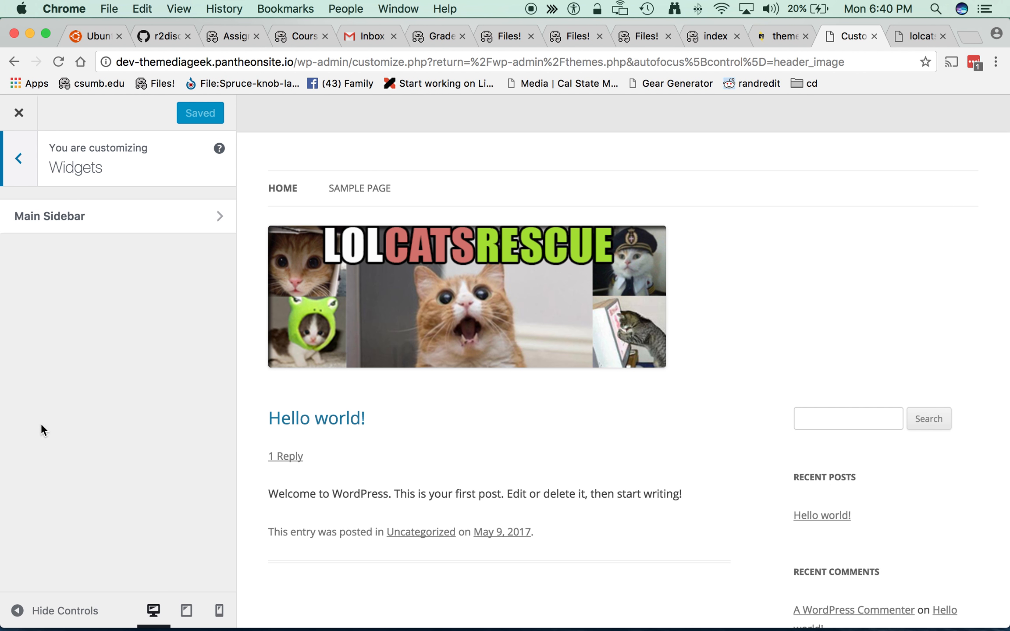
pyautogui.click(52, 221)
pyautogui.click(118, 276)
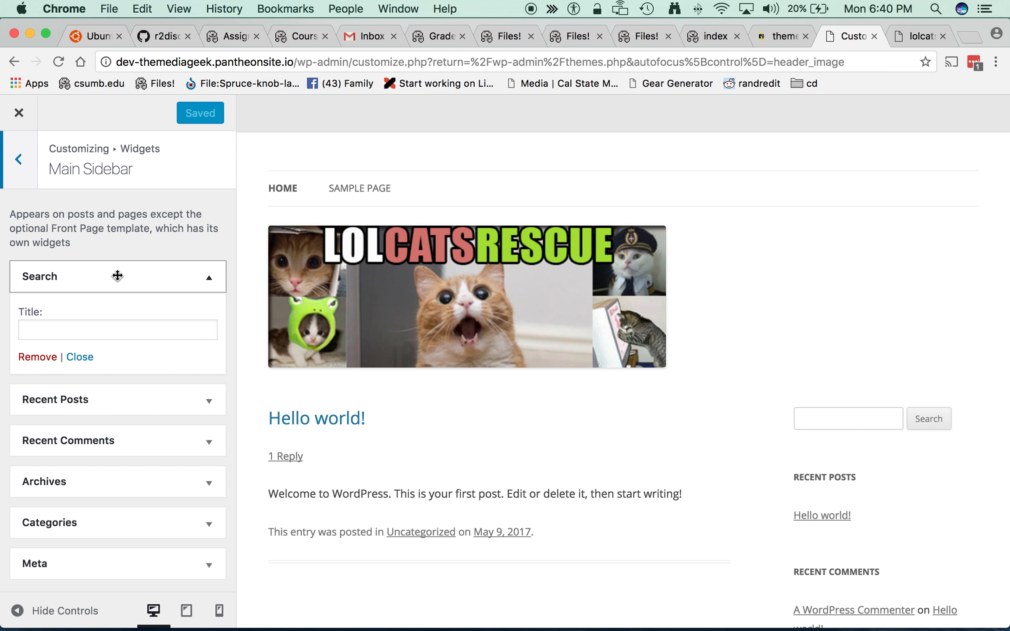
pyautogui.click(38, 357)
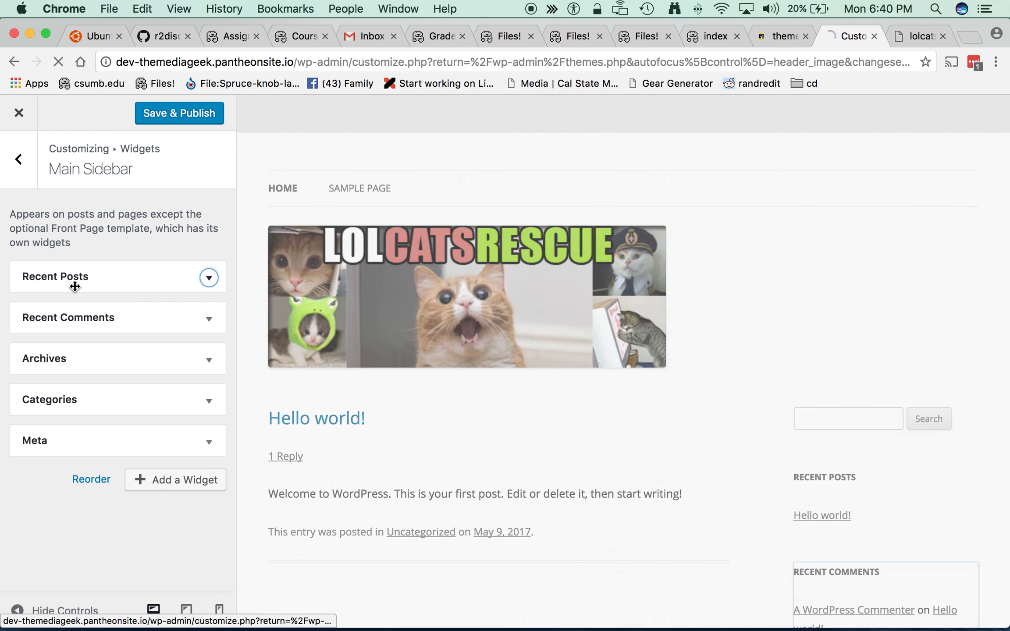
pyautogui.click(73, 279)
pyautogui.click(29, 428)
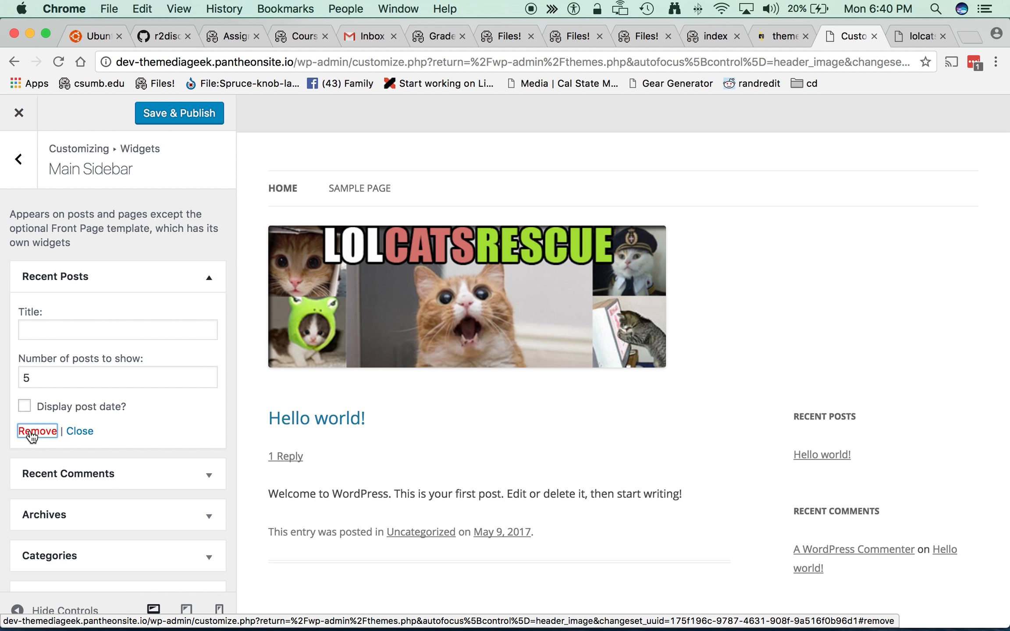
# - Remove the Recent Comments, Archives, Categories and Meta widgets from the Main Sidebar
pyautogui.click(67, 283)
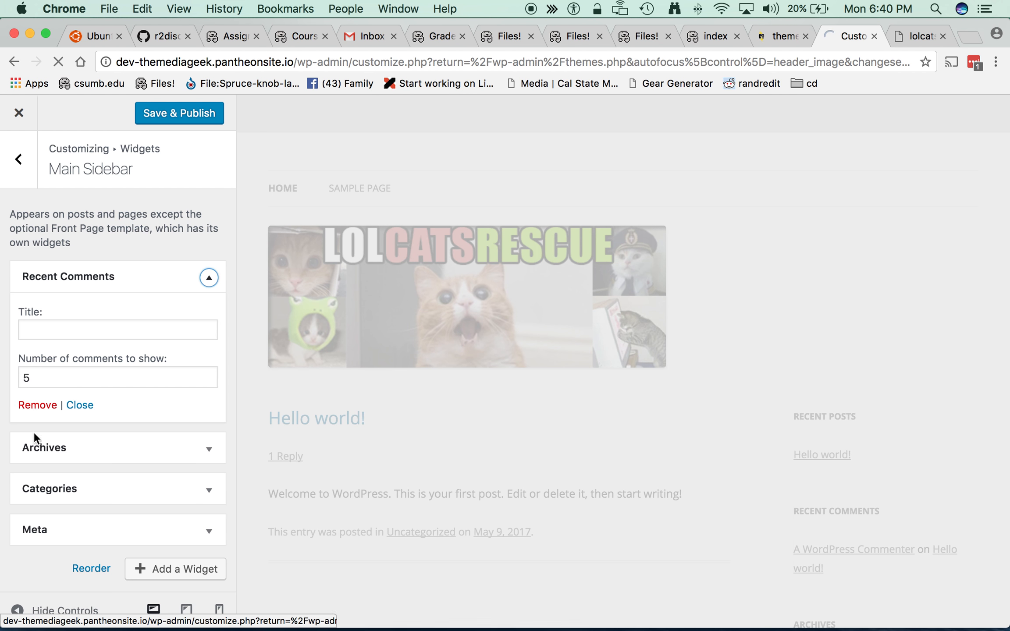
pyautogui.click(38, 404)
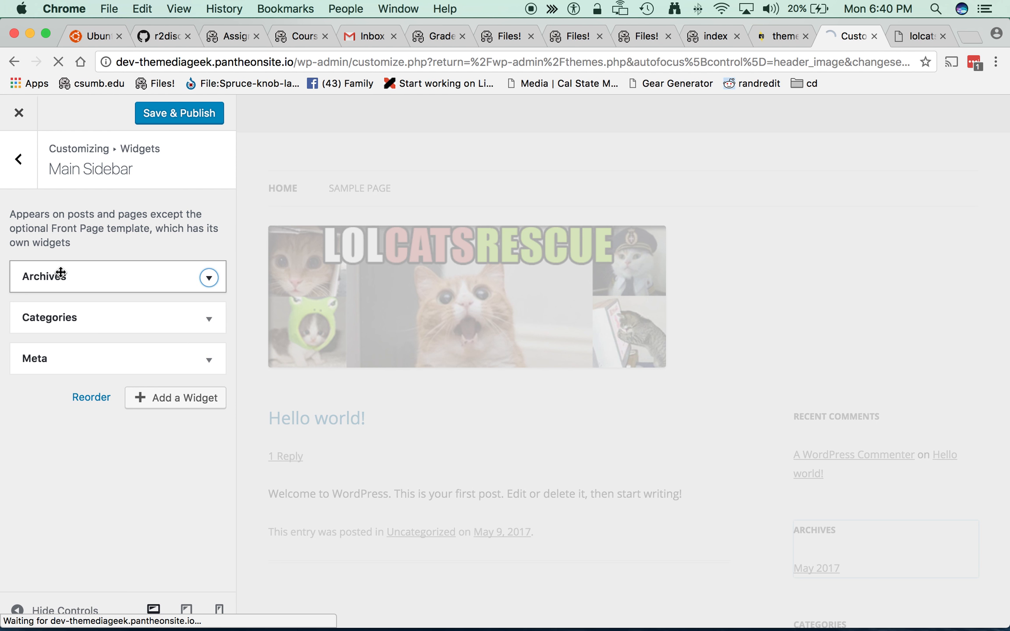
pyautogui.click(58, 277)
pyautogui.click(40, 400)
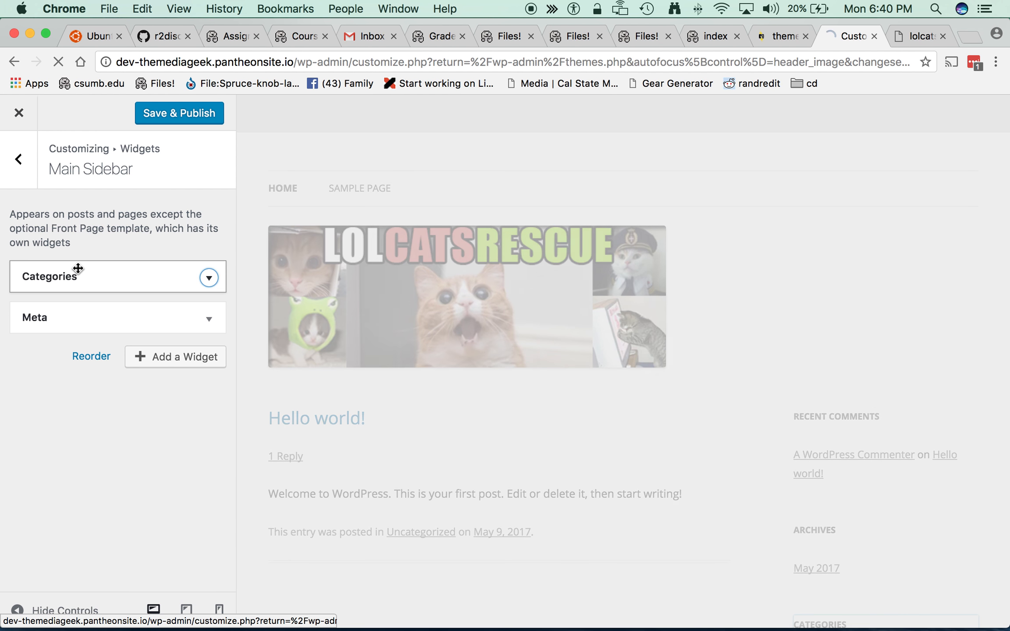
pyautogui.click(77, 272)
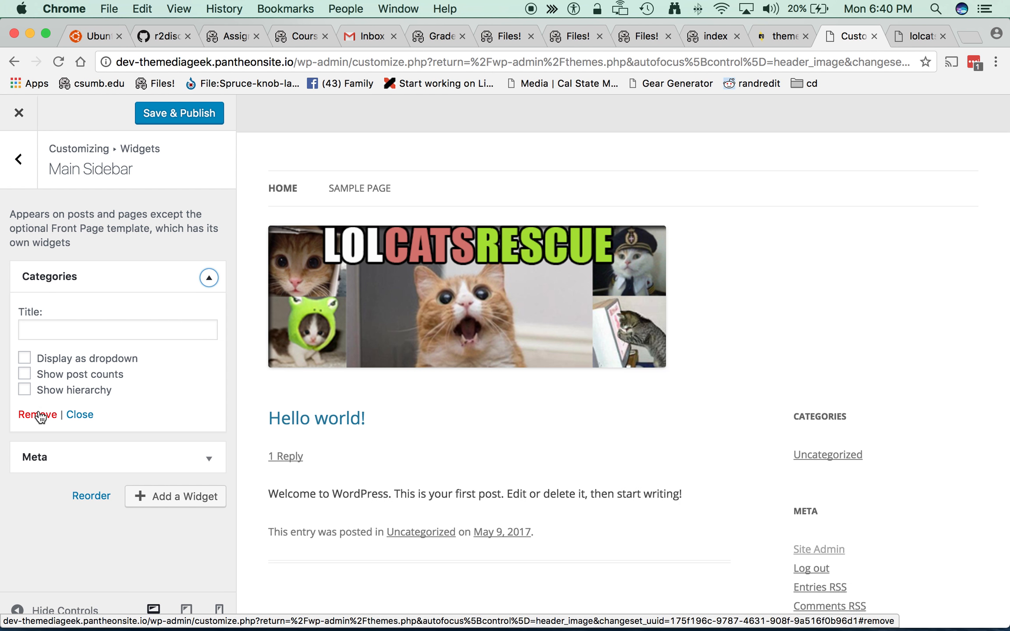
pyautogui.click(37, 410)
pyautogui.click(60, 272)
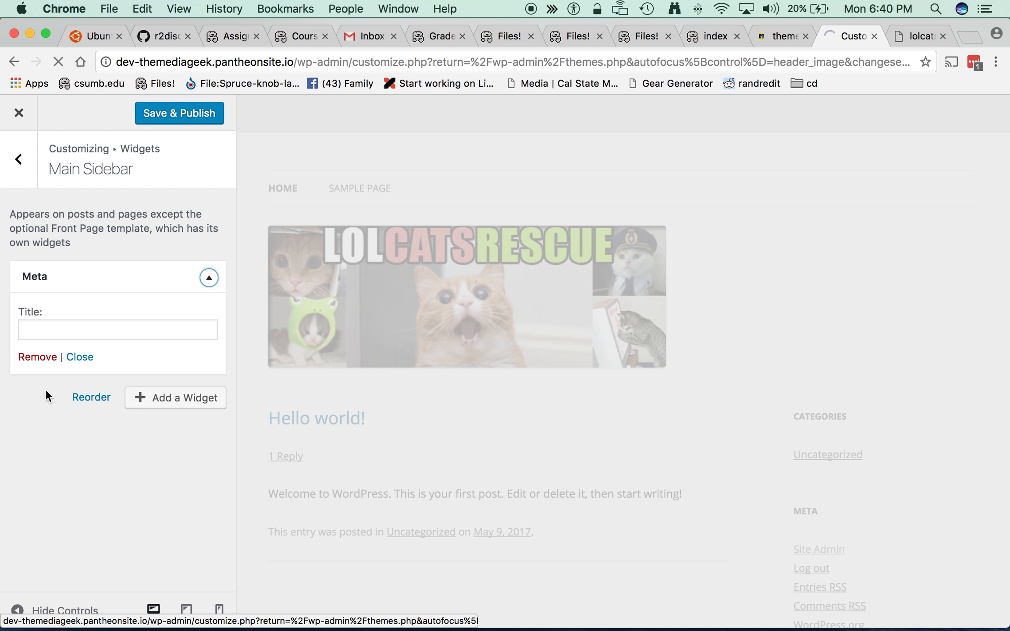
pyautogui.click(37, 356)
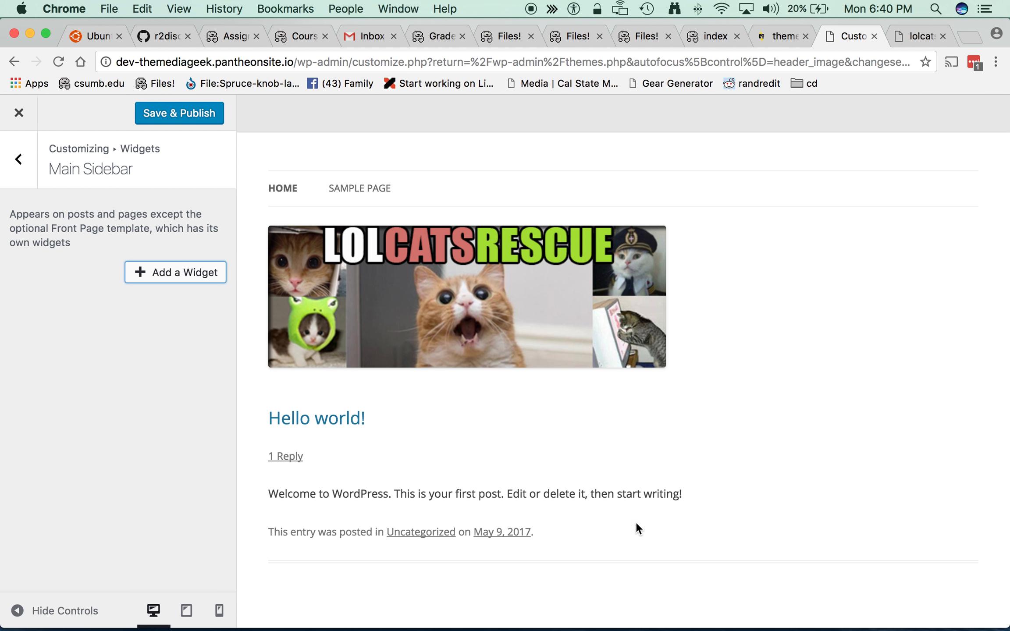
# - Check the page preview, publish the emptied sidebar and close the customizer
pyautogui.scroll(-3, 720, 443)
pyautogui.scroll(3, 720, 443)
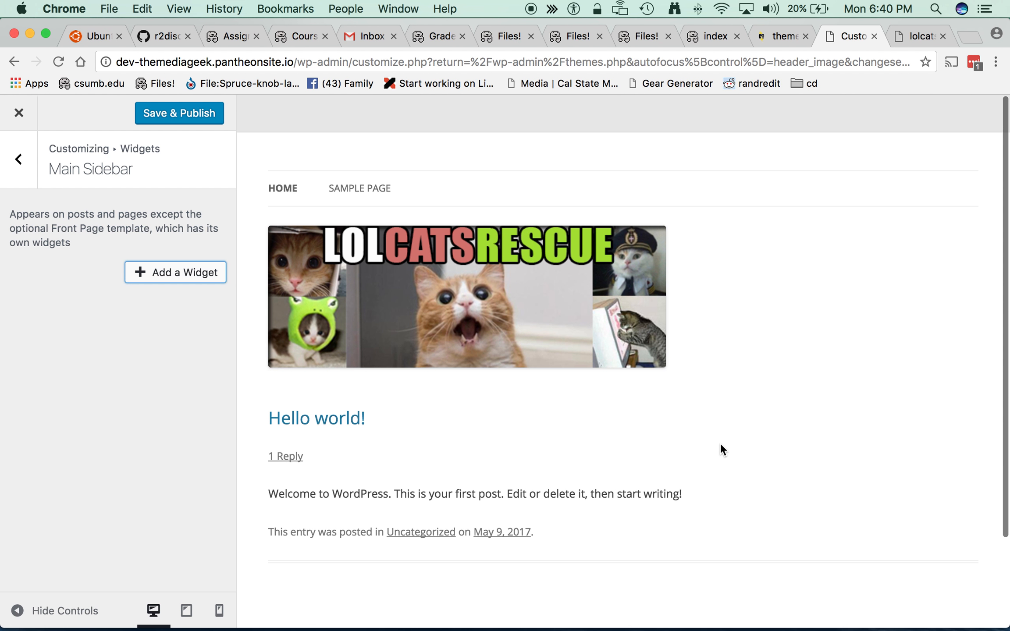
pyautogui.click(185, 113)
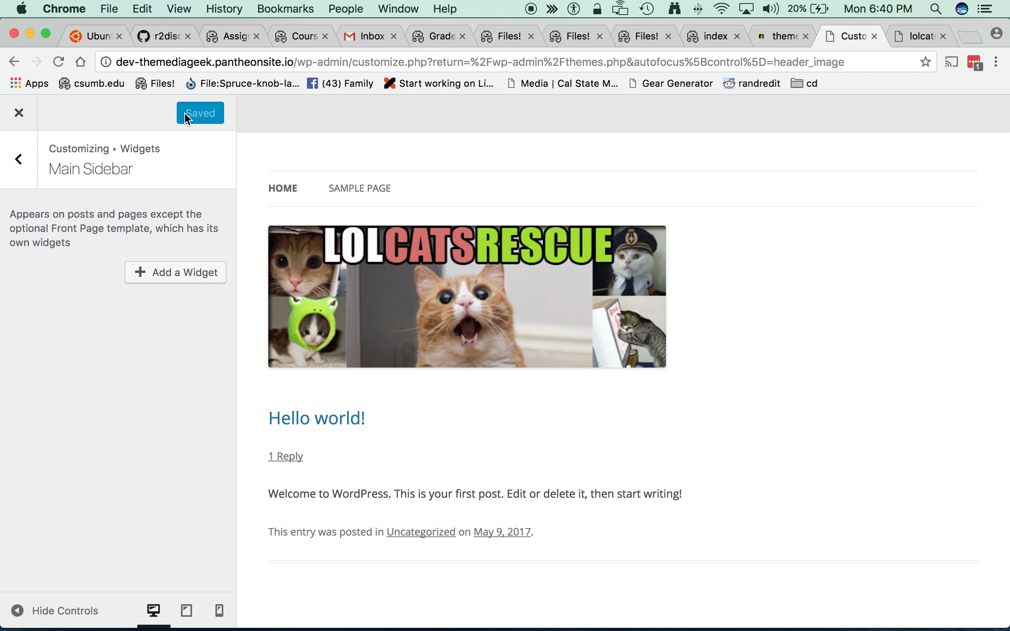
pyautogui.click(18, 114)
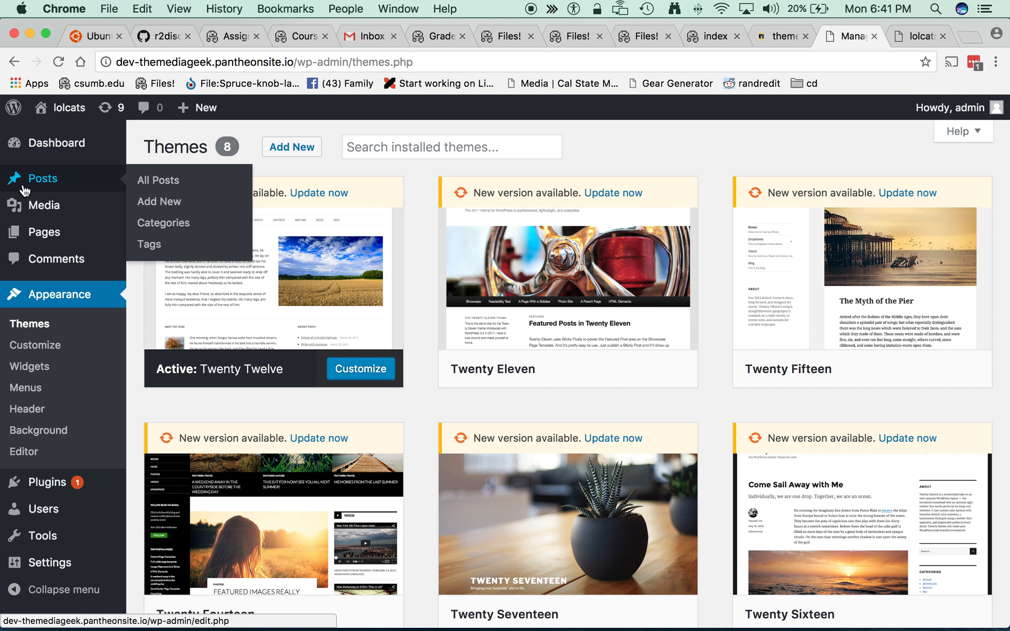
# - Add a new page titled "Home" with the text "this is my home page" and publish it
pyautogui.click(36, 233)
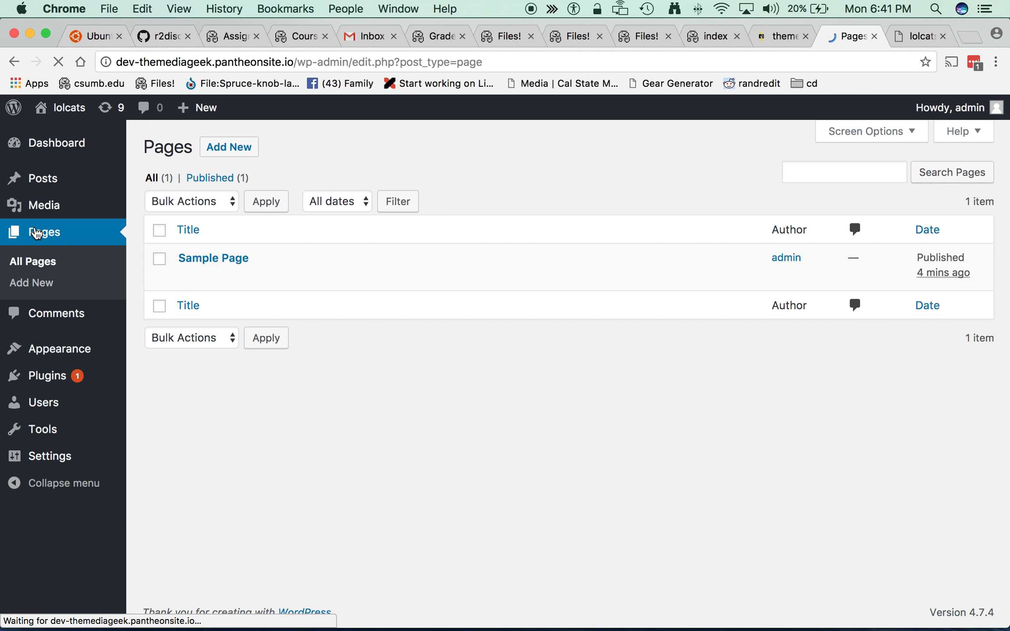
pyautogui.click(217, 150)
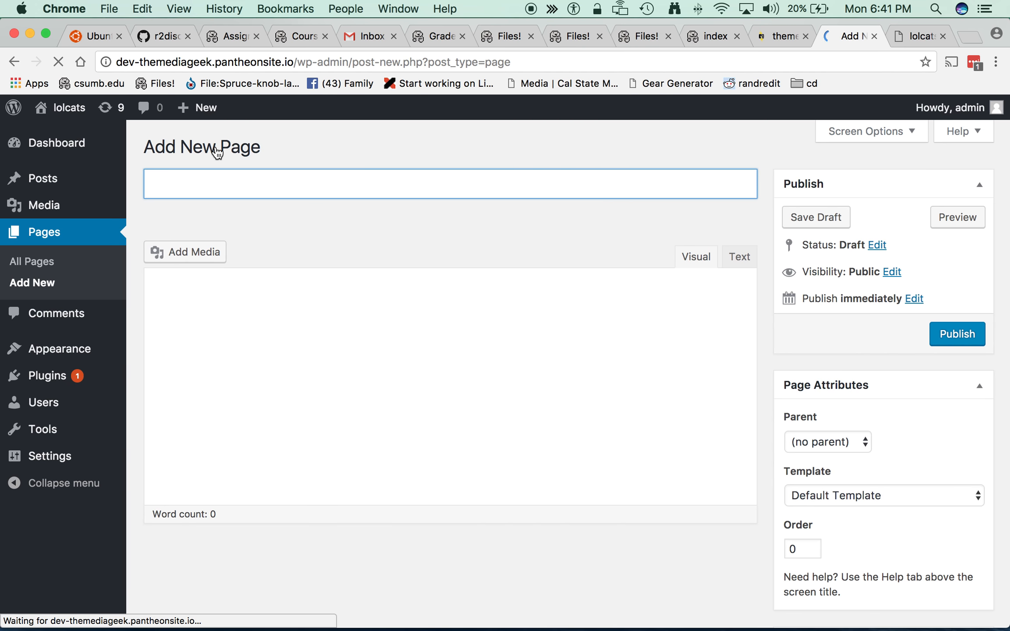
pyautogui.write('HOme')
pyautogui.press('BackSpace')
pyautogui.press('BackSpace')
pyautogui.press('BackSpace')
pyautogui.write('ome')
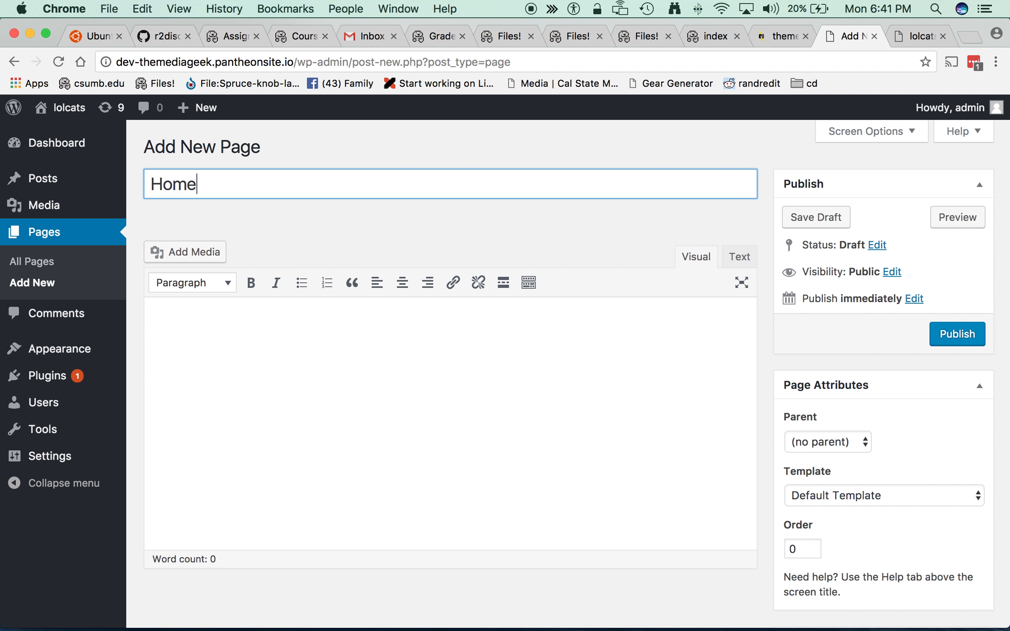
pyautogui.click(187, 338)
pyautogui.write('this is m')
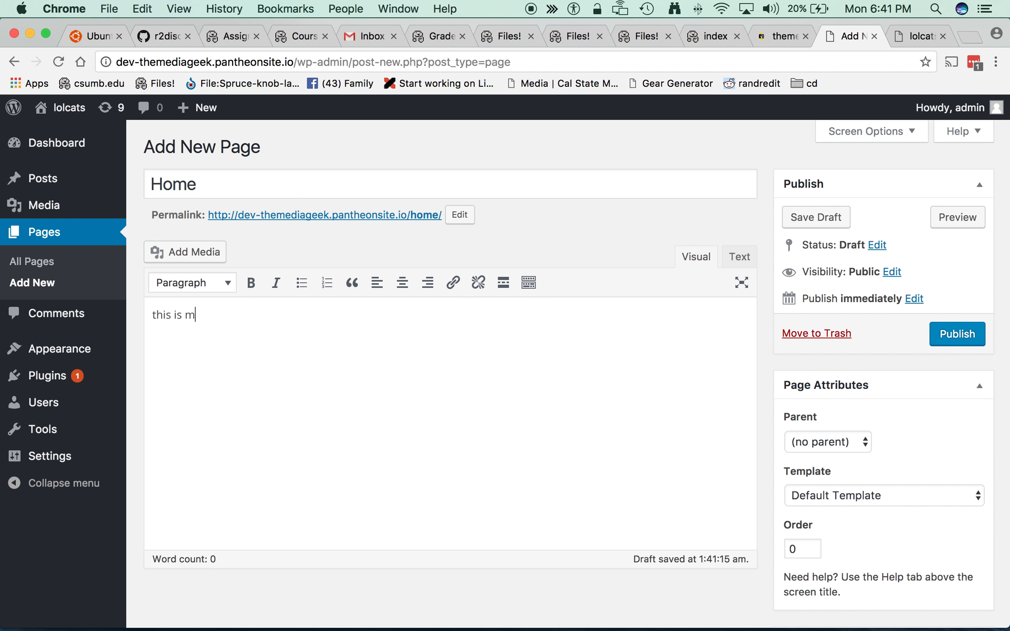
pyautogui.write('y home page')
pyautogui.click(951, 335)
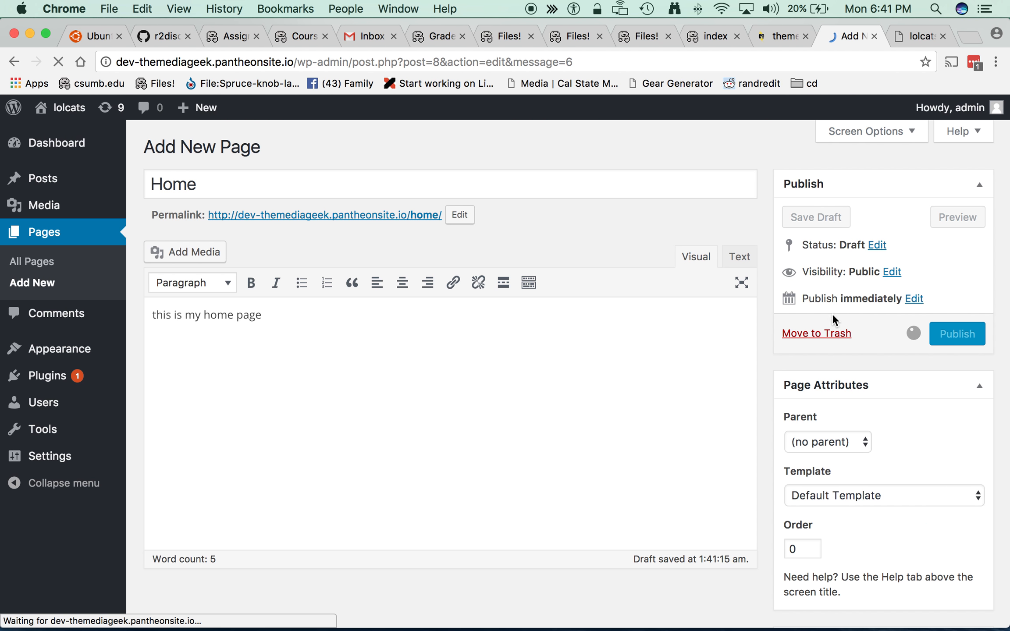
# - Add a new page titled "Blog" with the body text "blog" and publish it
pyautogui.click(253, 150)
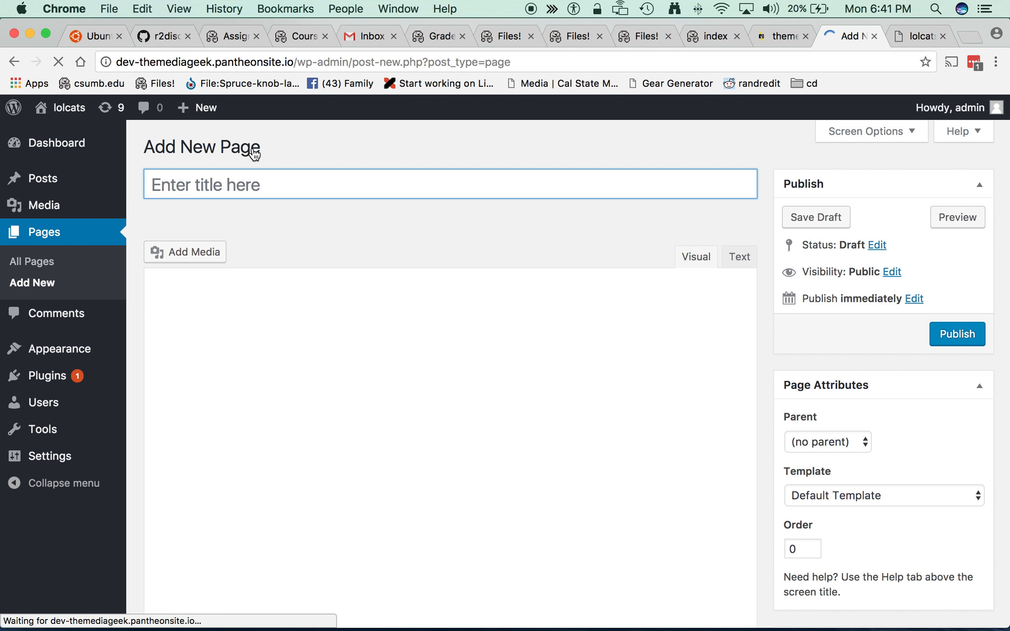
pyautogui.write('Blog')
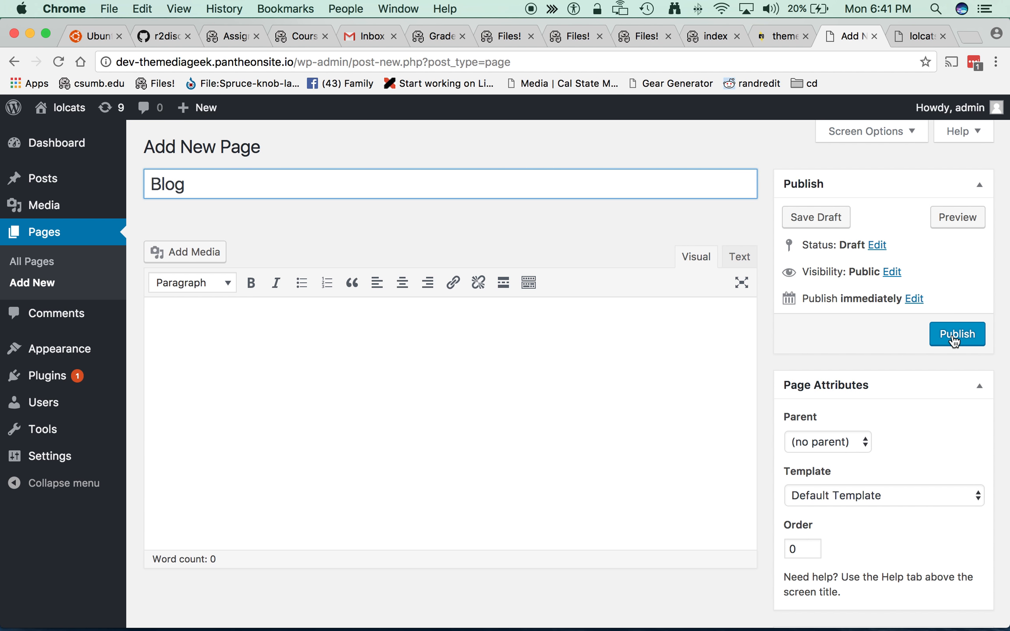
pyautogui.click(536, 355)
pyautogui.write('blog')
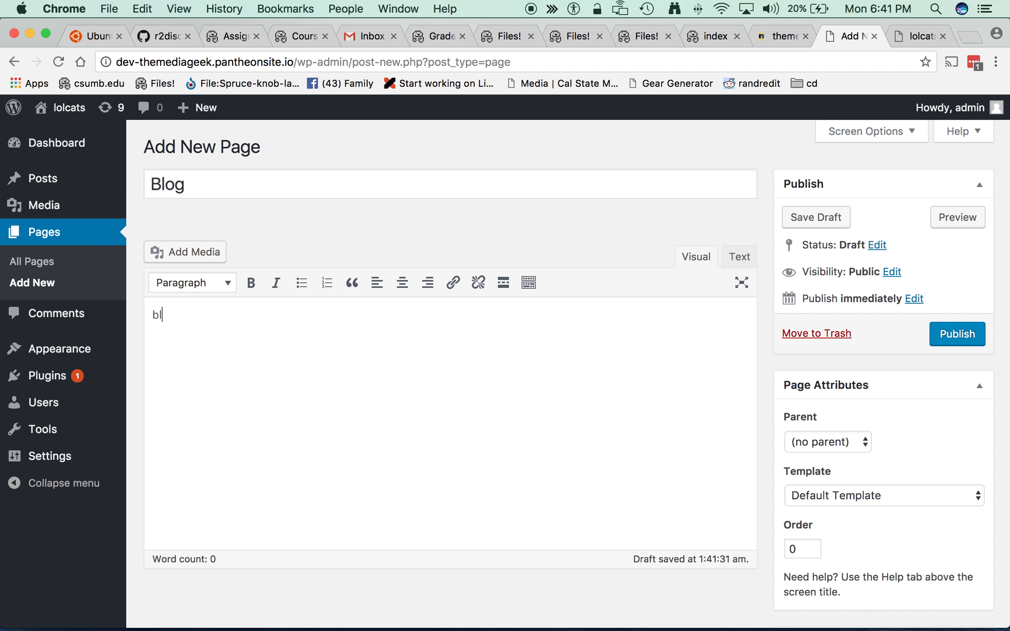
pyautogui.click(958, 334)
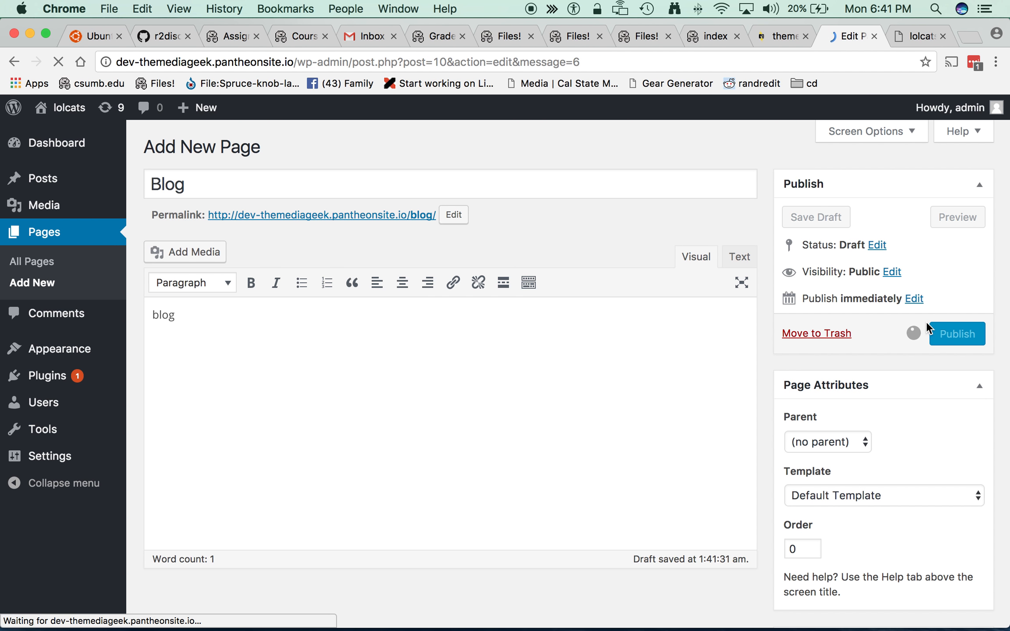
# - Add a new page titled "Events" without body text and publish it
pyautogui.click(249, 153)
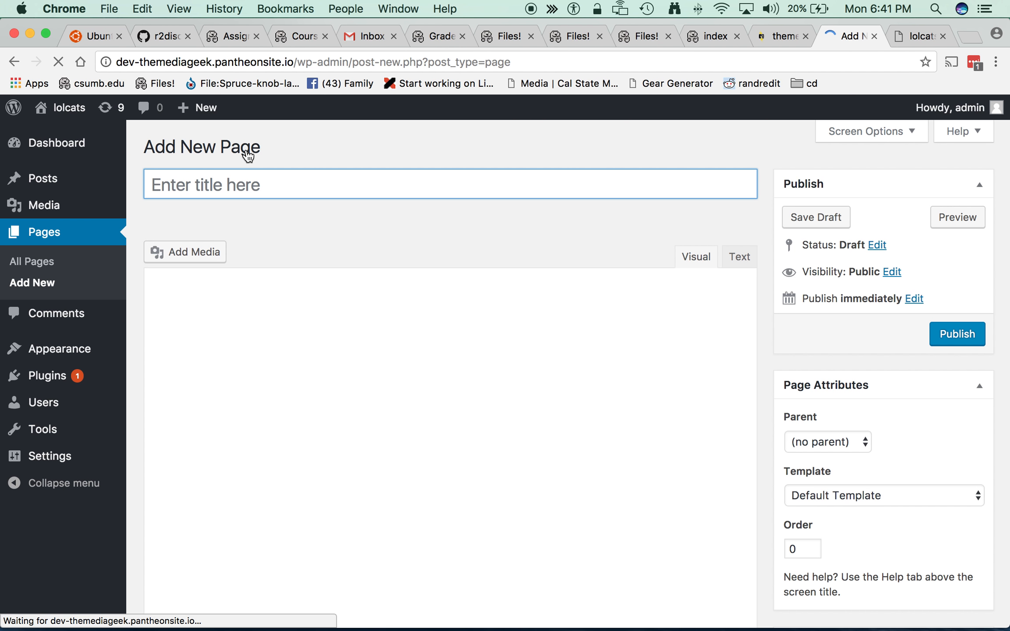
pyautogui.write('Events')
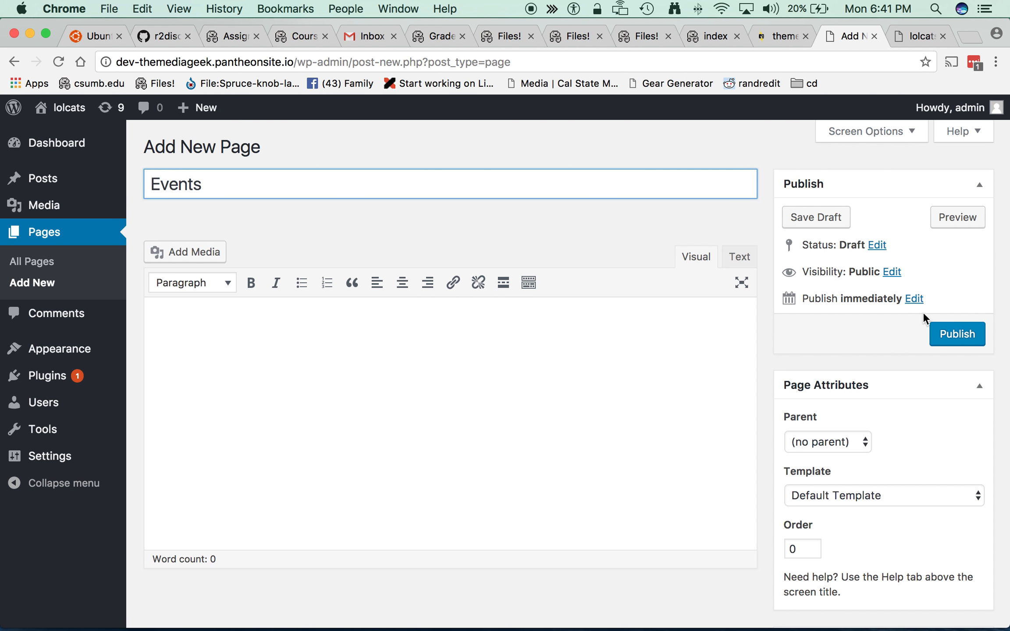
pyautogui.click(940, 340)
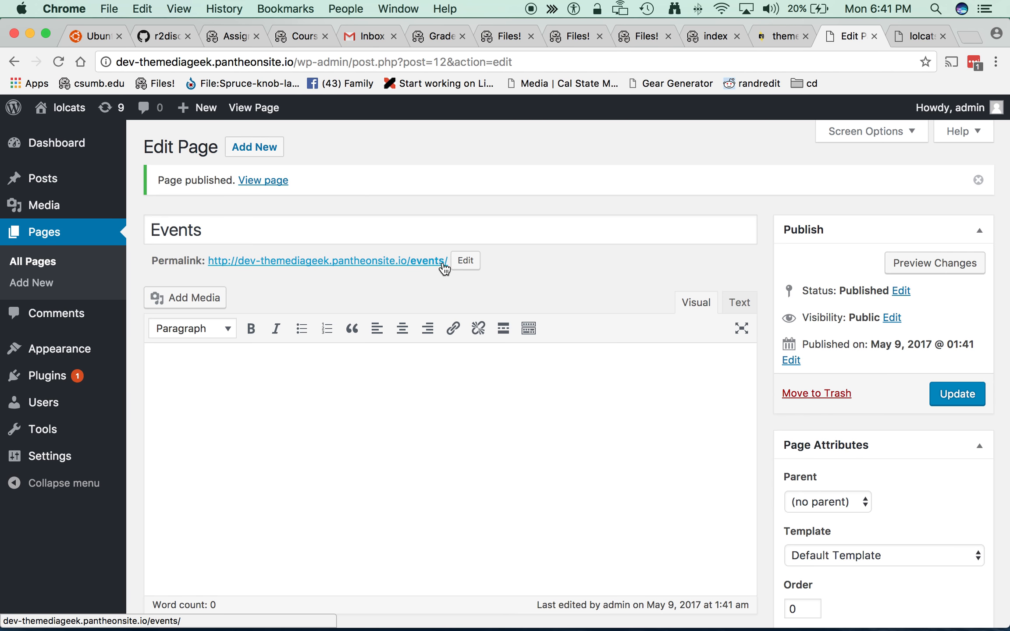
# - Change the Events page's permalink slug to "calendar" and update the page
pyautogui.click(465, 261)
pyautogui.doubleClick(471, 264)
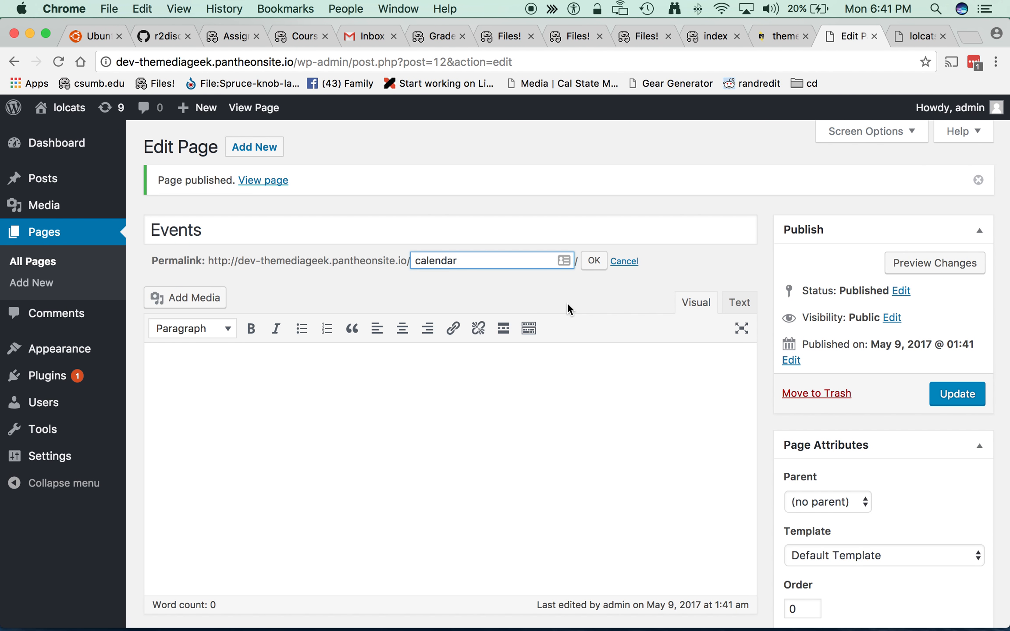
pyautogui.click(595, 262)
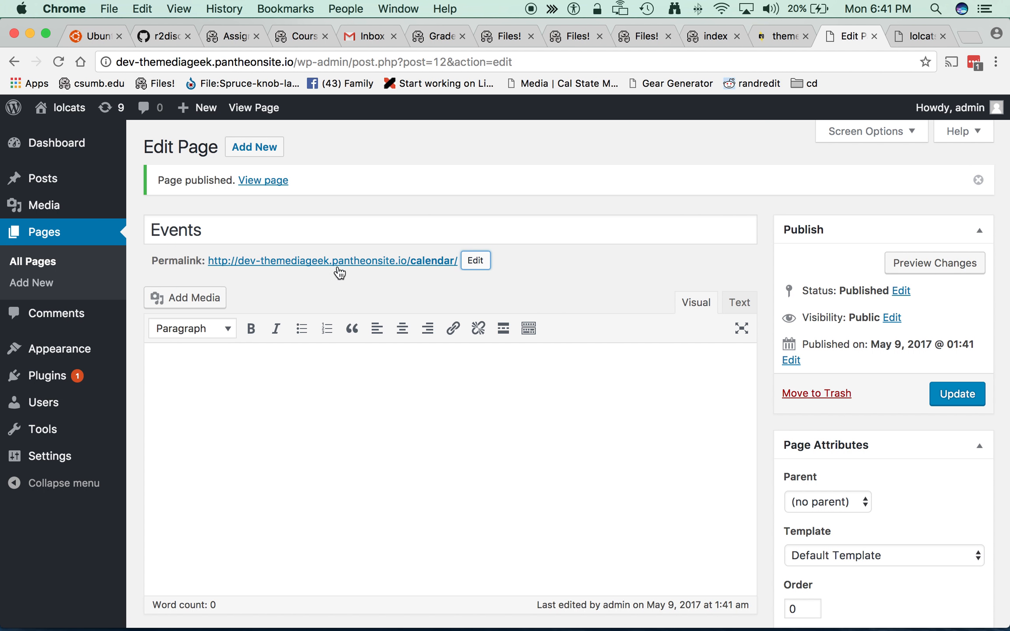
pyautogui.click(955, 396)
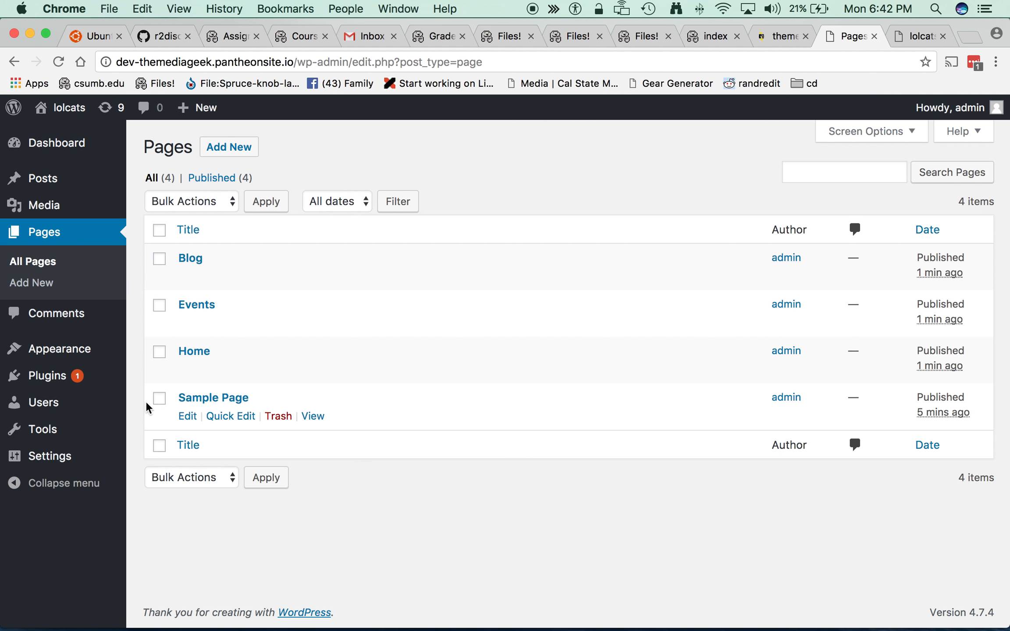
# - Move the Sample Page to the trash from the list of all pages
pyautogui.click(283, 417)
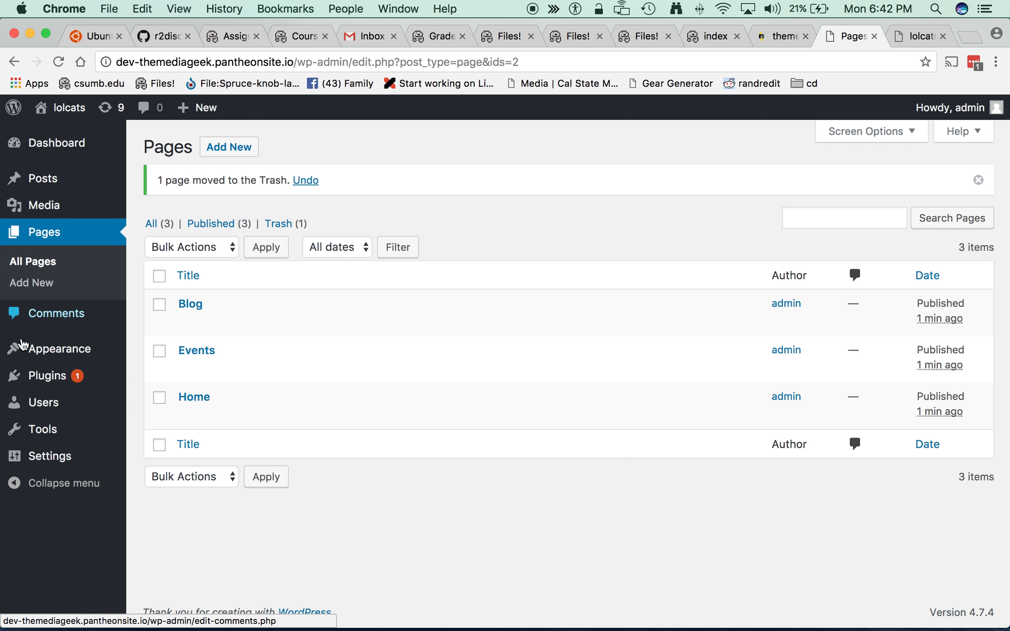
# - Start a new post from the posts list and title it "Artilcle one"
pyautogui.moveTo(39, 178)
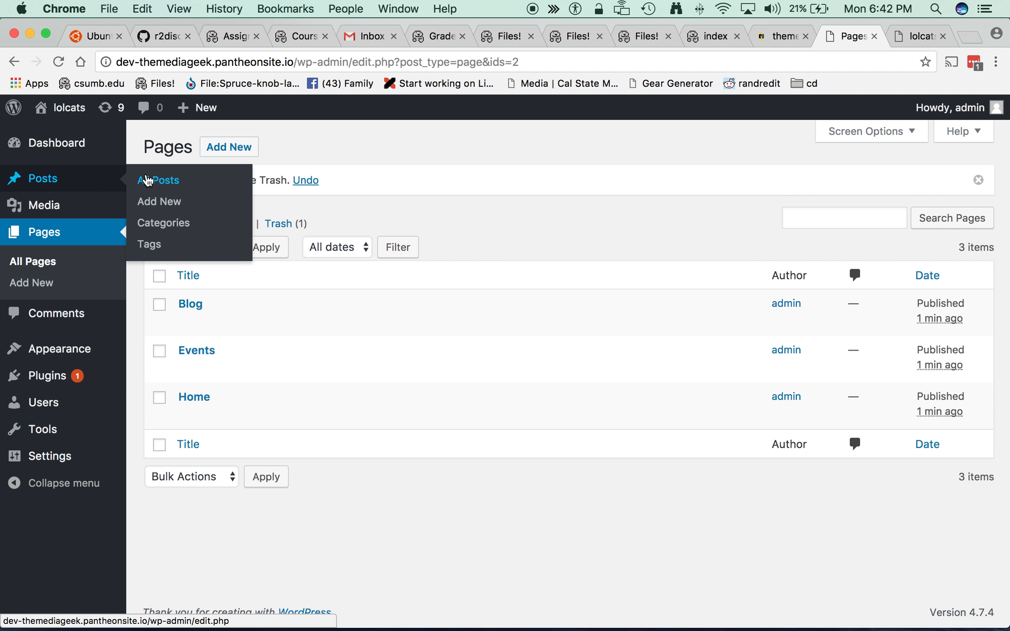
pyautogui.click(156, 181)
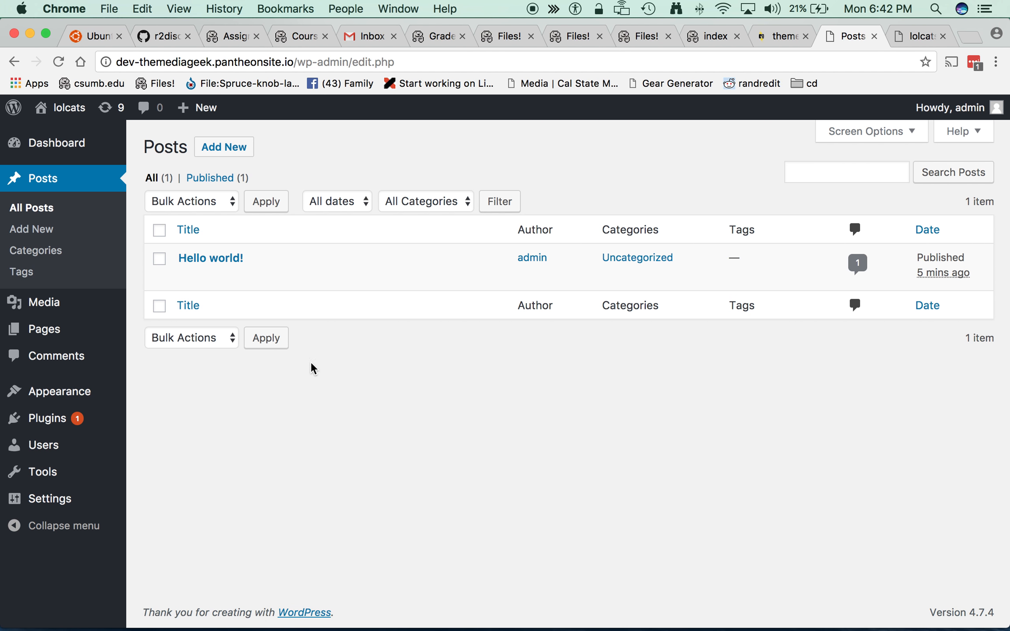
pyautogui.click(227, 149)
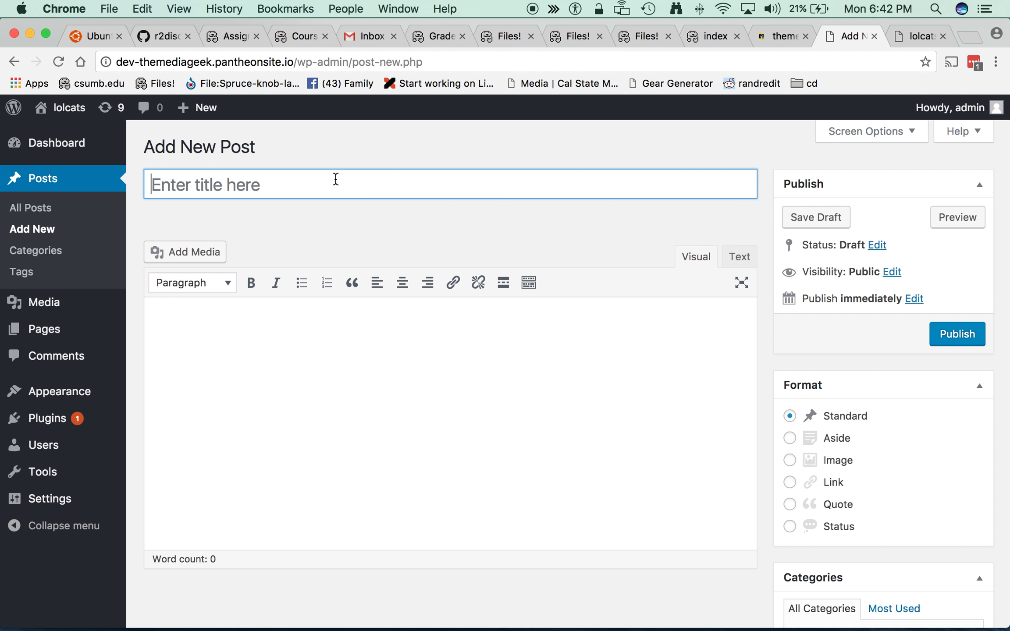
pyautogui.write('Artilca')
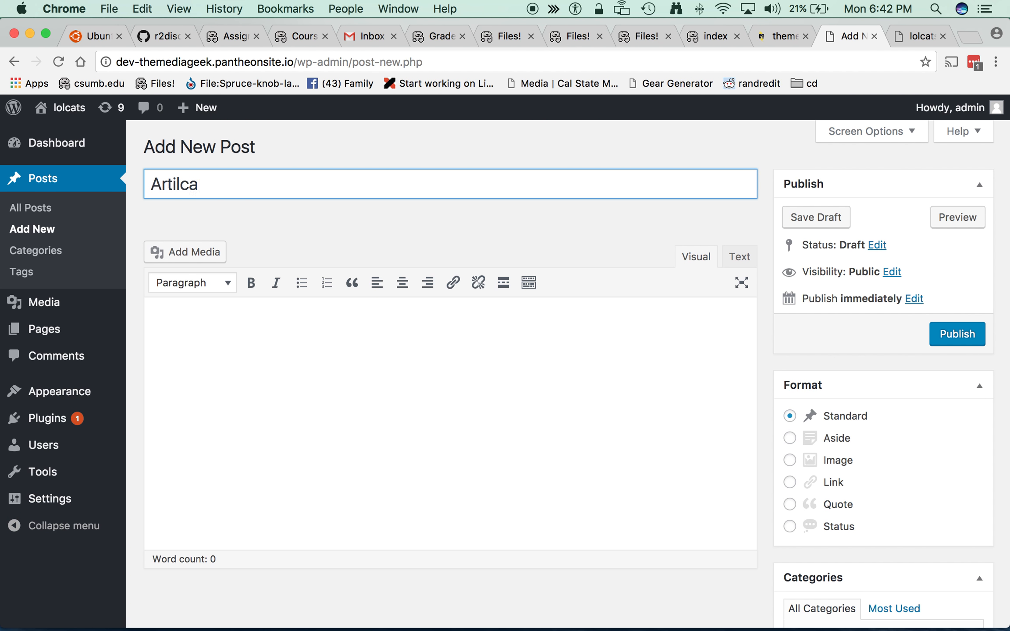
pyautogui.write('e one')
pyautogui.click(290, 339)
# - Upload 2010_10_08-cat-is-planning-to-work.jpg, insert it into the post and add the filler text "lkjflkajfl djfljkdfl;" after it
pyautogui.click(193, 252)
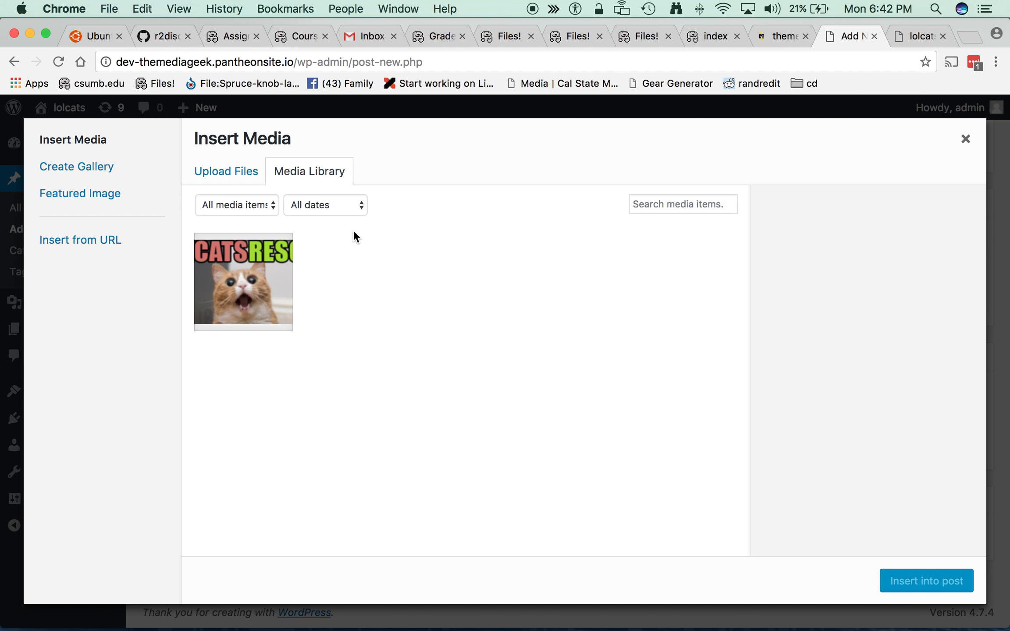
pyautogui.click(232, 172)
pyautogui.click(580, 378)
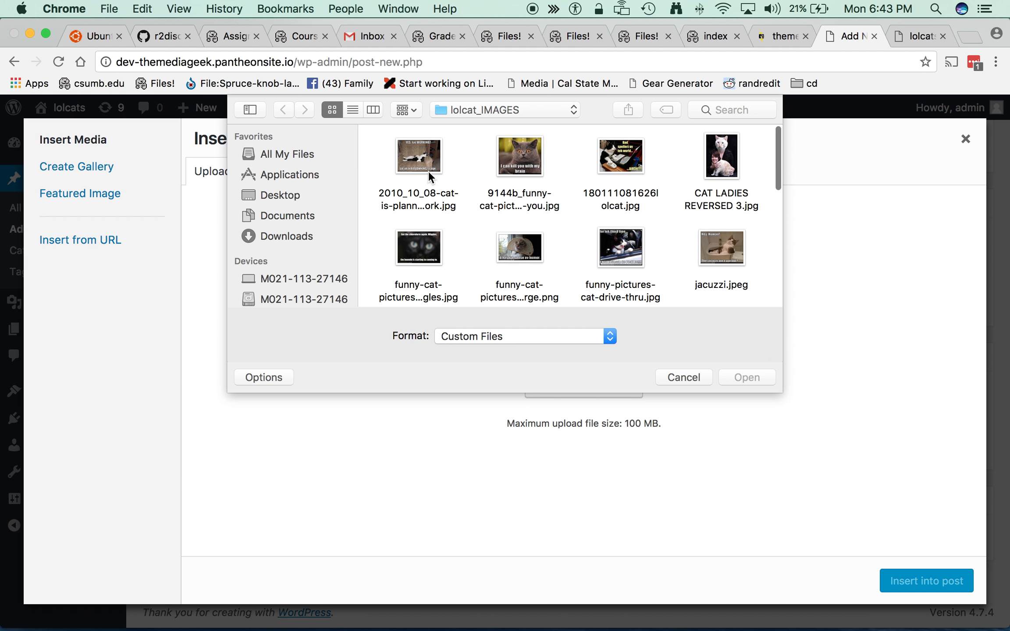
pyautogui.click(419, 163)
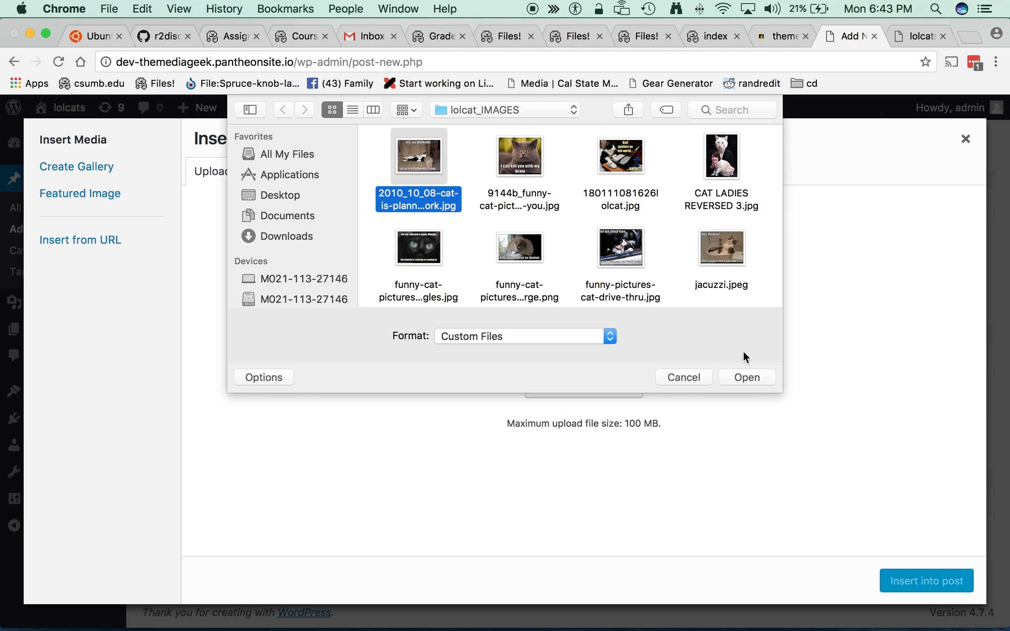
pyautogui.click(746, 377)
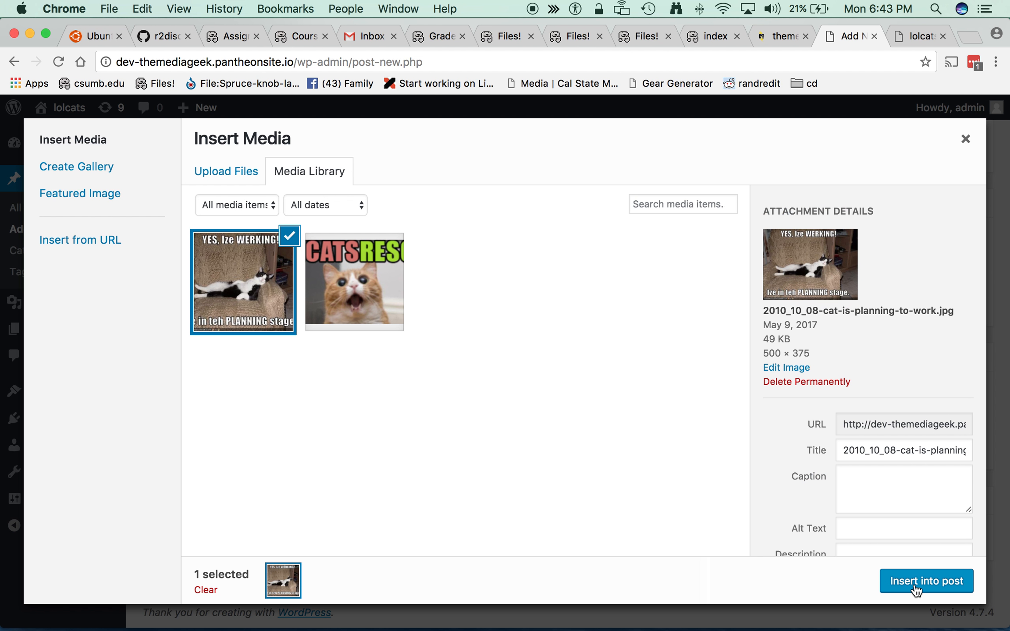
pyautogui.click(910, 584)
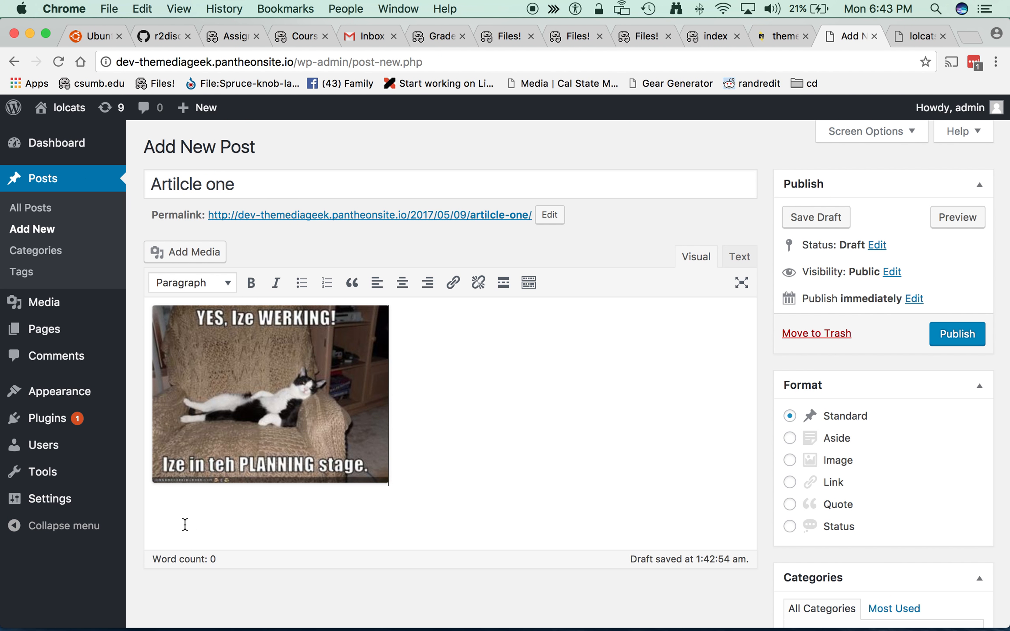
pyautogui.write('lkjflkajfl djfljkdfl;')
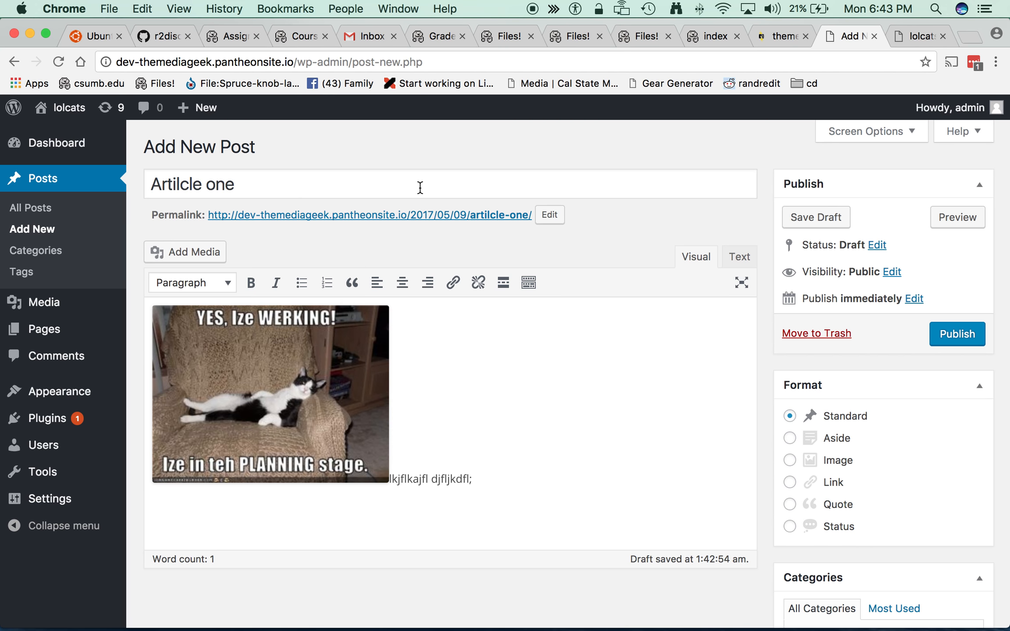
# - Search Google for "lorem ipsum" in the gradebook's browser tab and open the lipsum.com generator site
pyautogui.click(437, 35)
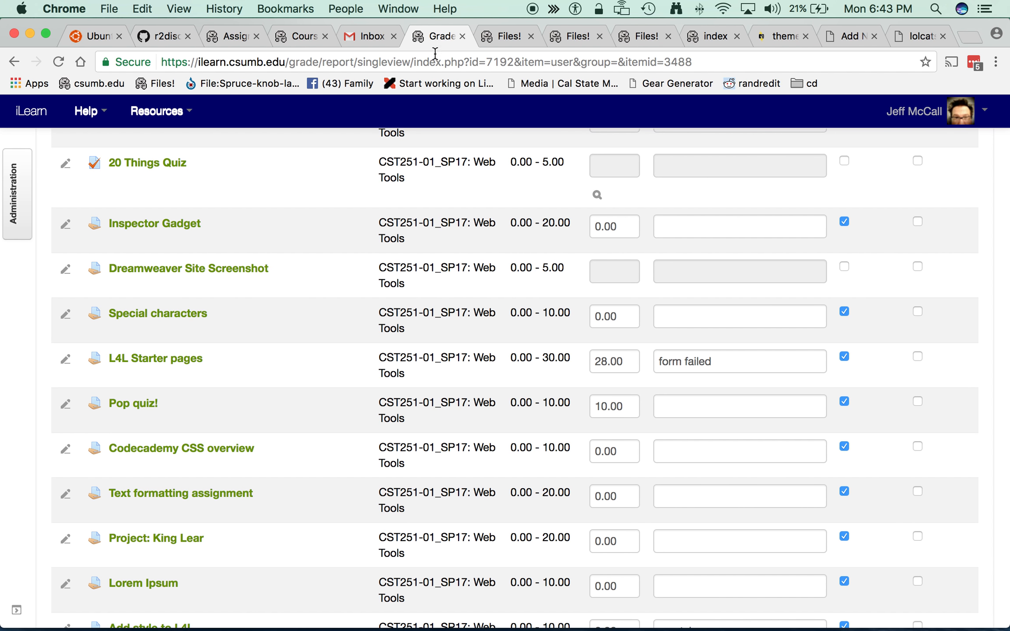
pyautogui.click(435, 56)
pyautogui.press('BackSpace')
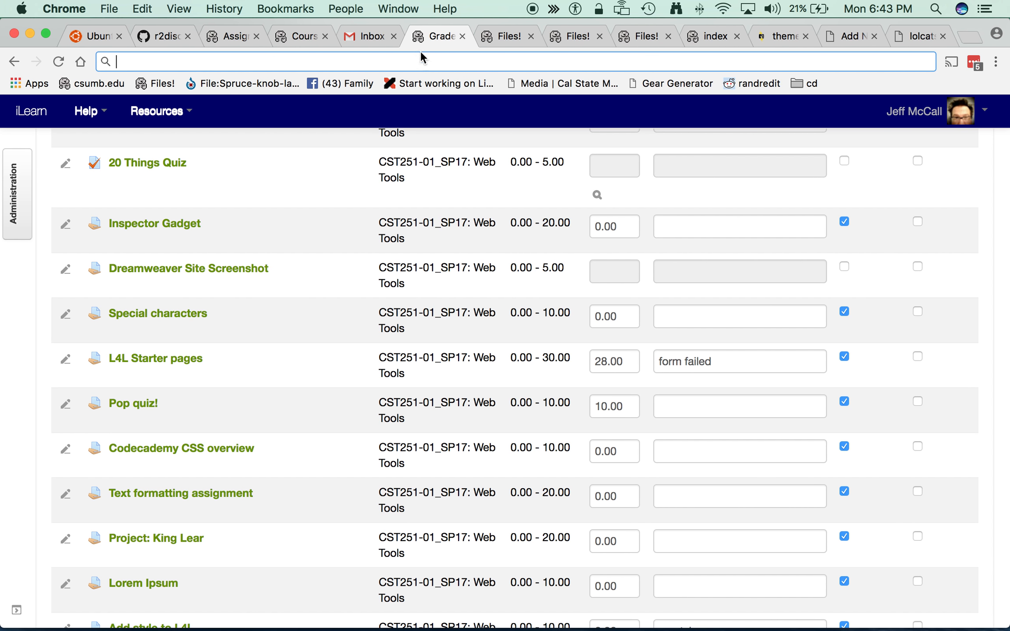
pyautogui.write('lorme')
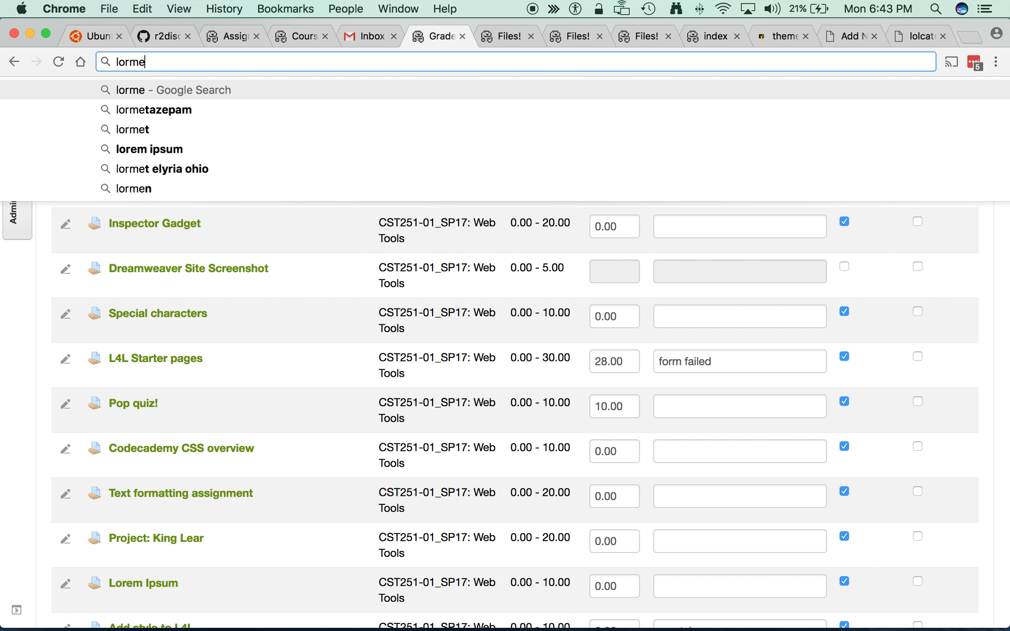
pyautogui.press('BackSpace')
pyautogui.press('BackSpace')
pyautogui.write('em ipsum')
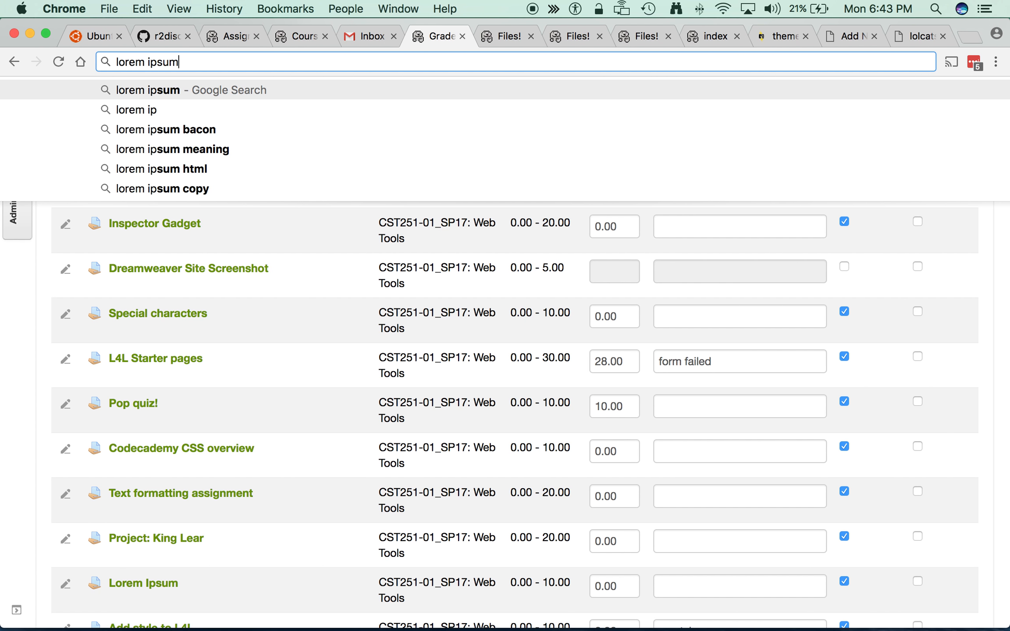
pyautogui.press('Return')
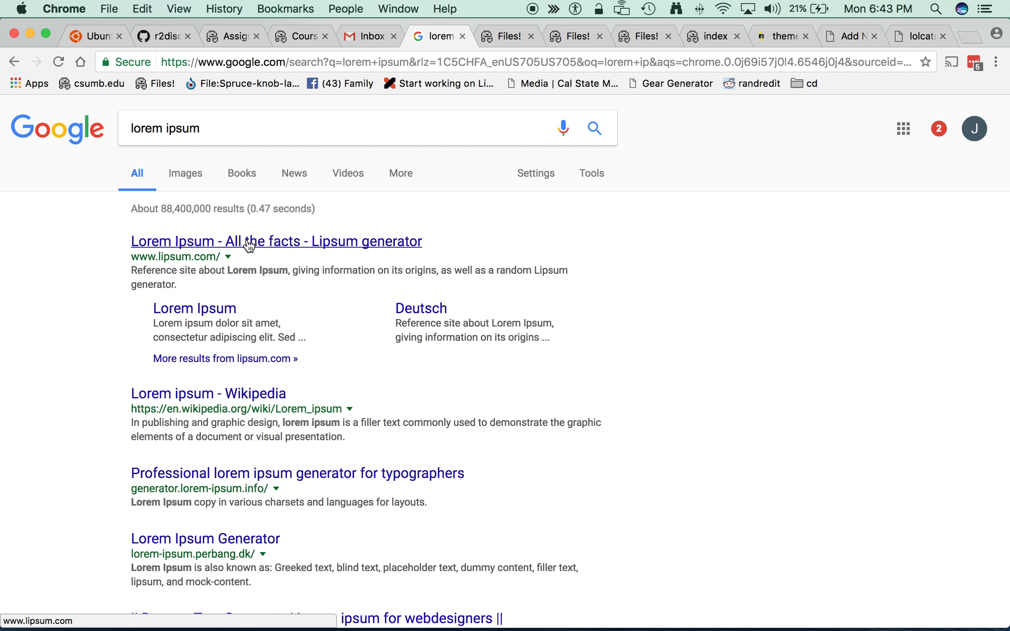
pyautogui.click(248, 246)
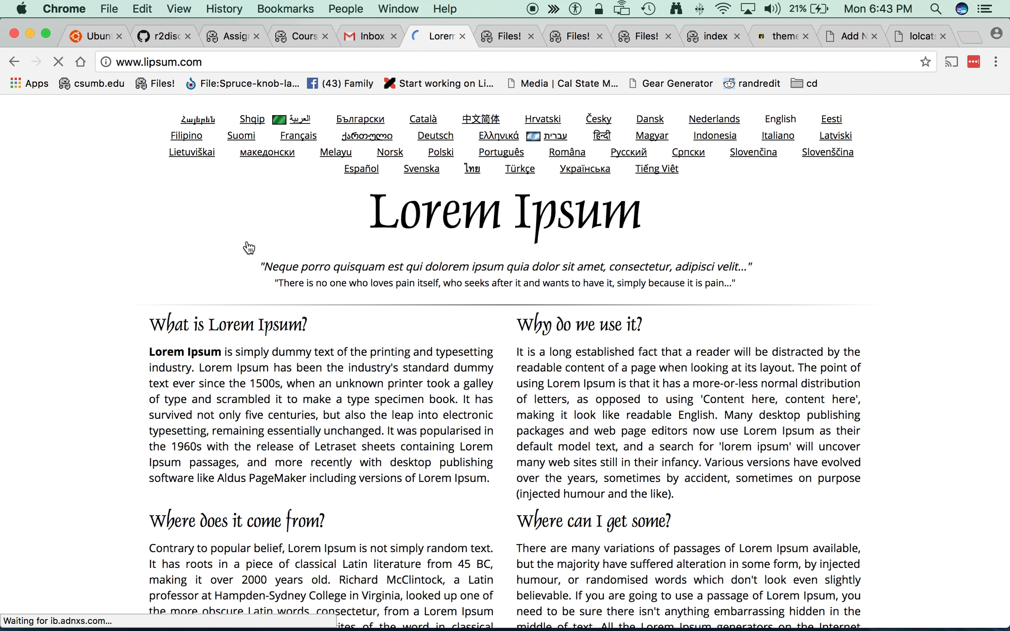
# - Generate 5 paragraphs of placeholder text on lipsum.com, starting with 'Lorem ipsum dolor sit amet...', and copy all of them
pyautogui.moveTo(233, 429); pyautogui.dragTo(286, 482)
pyautogui.click(296, 508)
pyautogui.moveTo(296, 528); pyautogui.dragTo(299, 574)
pyautogui.scroll(-10, 250, 414)
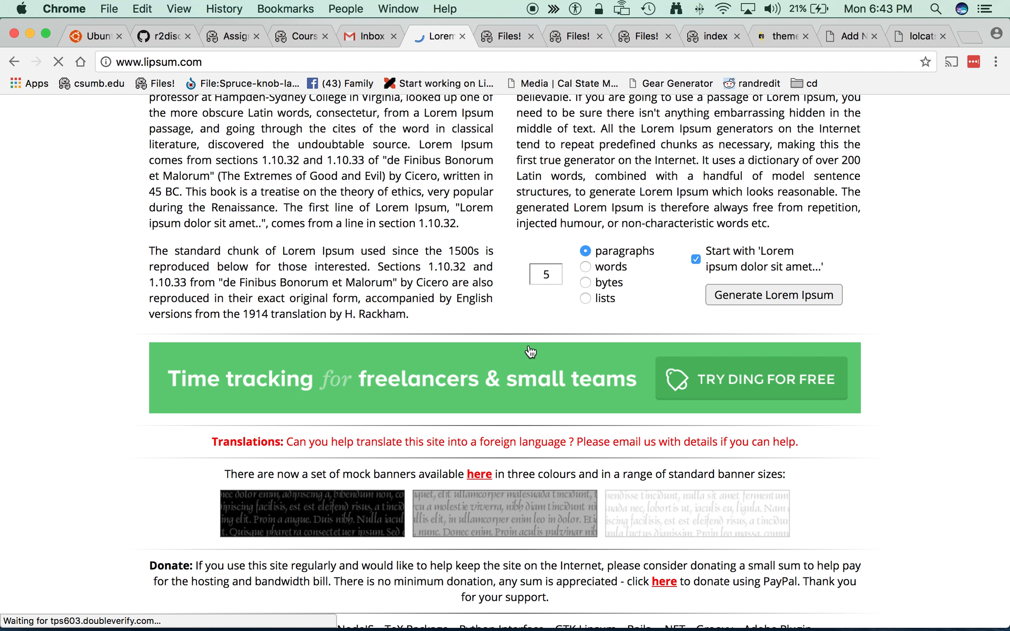
pyautogui.click(732, 298)
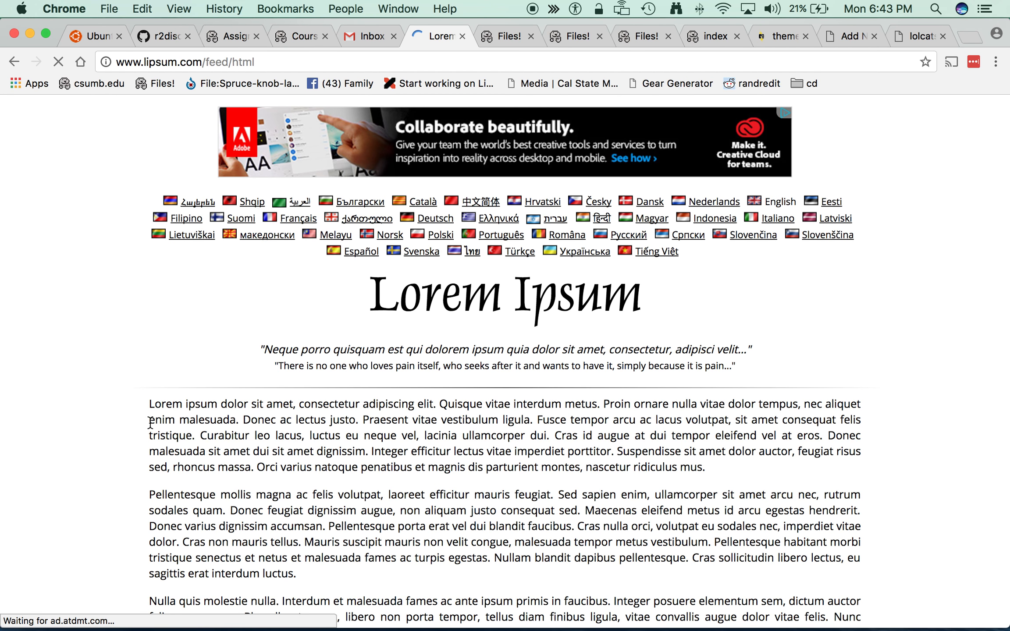
pyautogui.moveTo(148, 403); pyautogui.dragTo(301, 557)
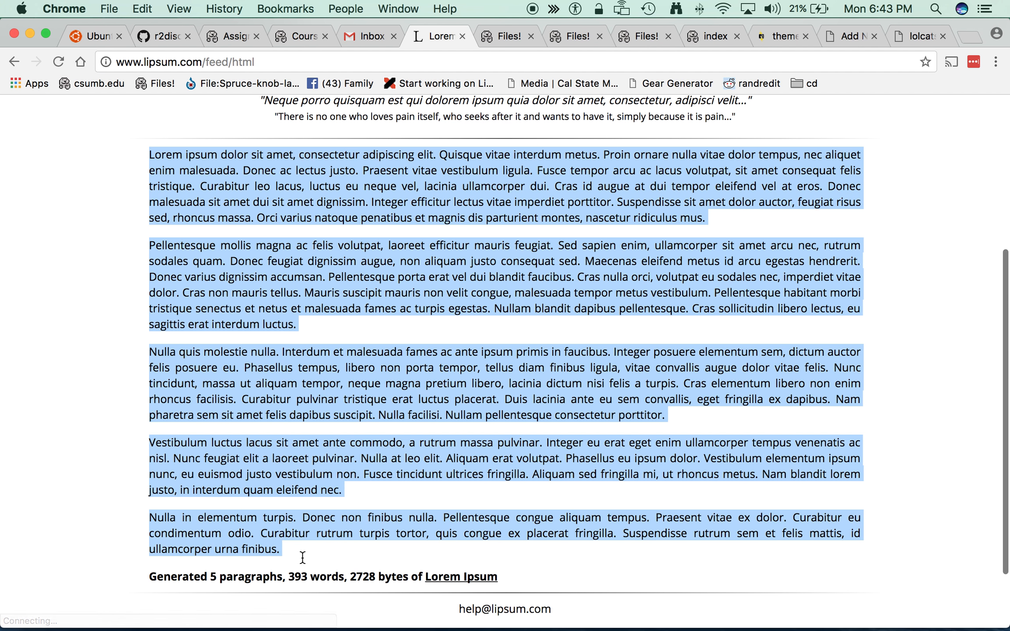
# - Return to the "Artilcle one" post and replace the filler text after the cat image with the copied lorem ipsum paragraphs
pyautogui.click(916, 32)
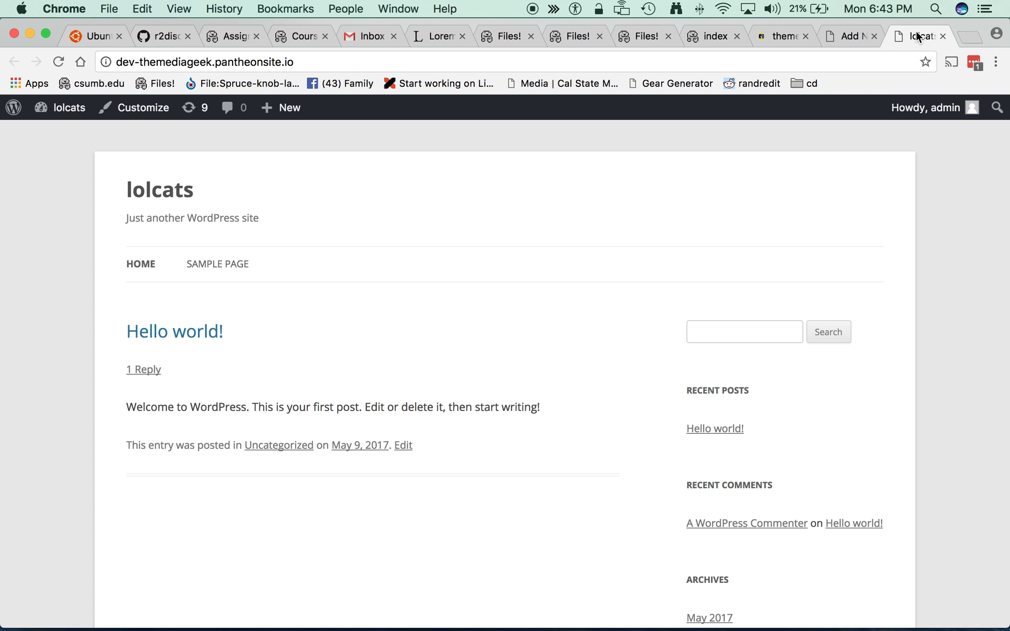
pyautogui.click(845, 36)
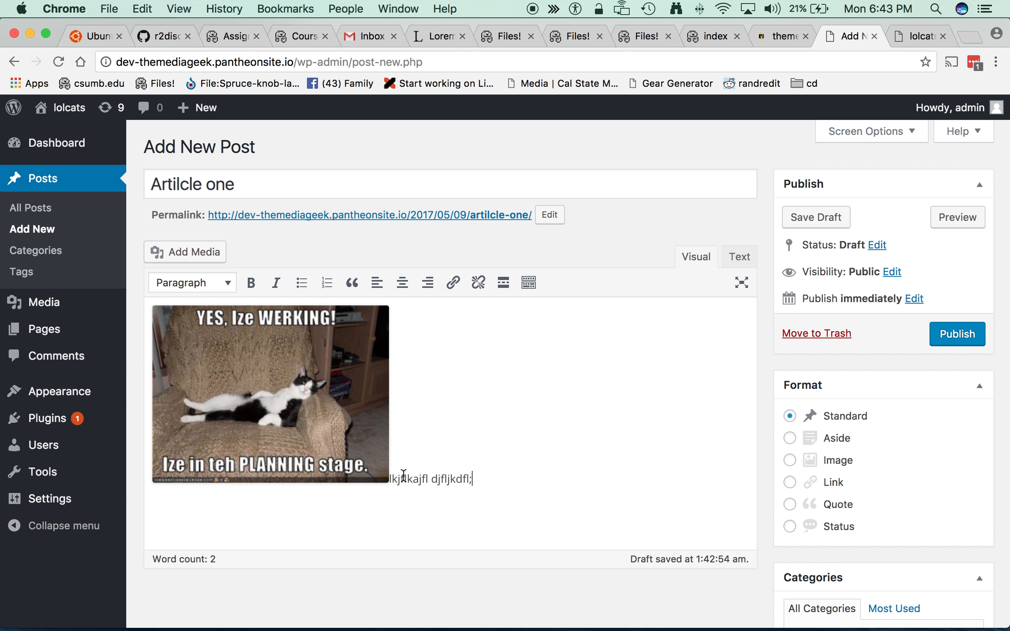
pyautogui.press('BackSpace')
pyautogui.press('BackSpace')
pyautogui.press('BackSpace')
pyautogui.press('BackSpace')
pyautogui.press('BackSpace')
pyautogui.press('BackSpace')
pyautogui.press('BackSpace')
pyautogui.press('BackSpace')
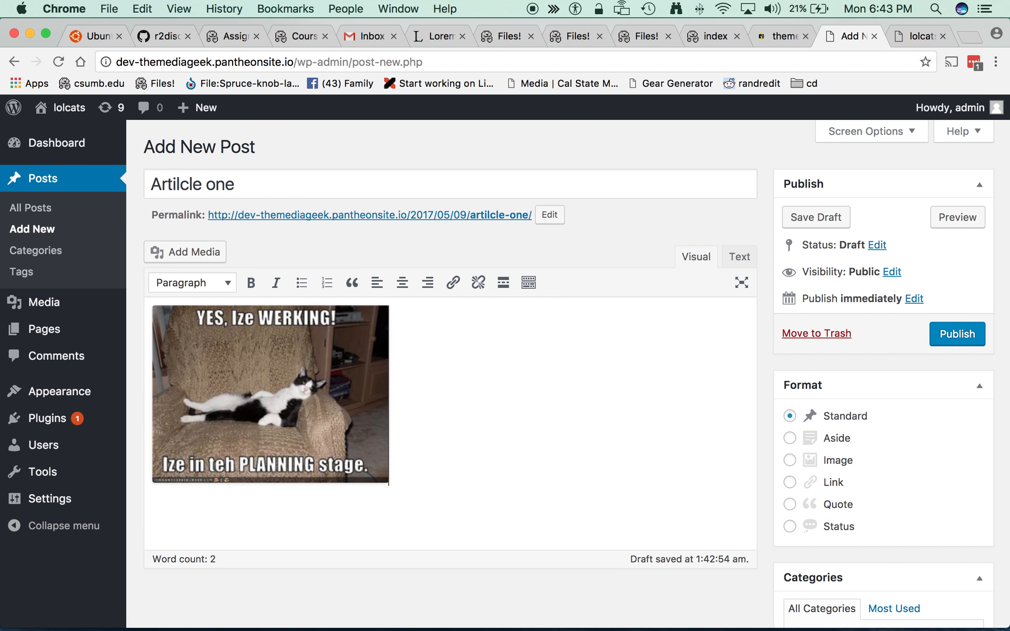
pyautogui.press('super+v')
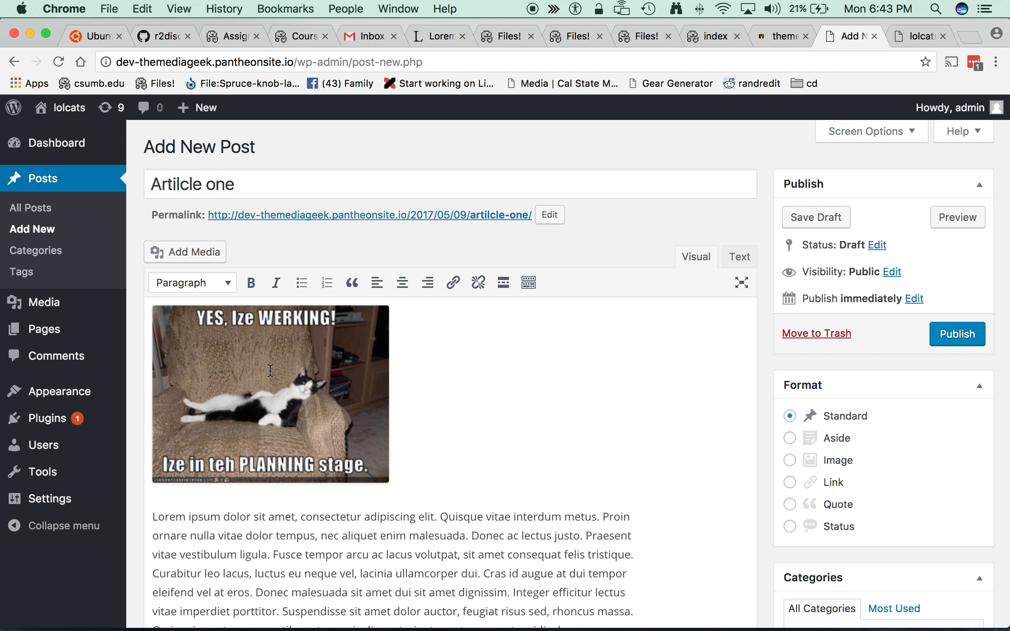
# - Try centre and left alignment on the post's cat image, returning it to no alignment
pyautogui.click(308, 419)
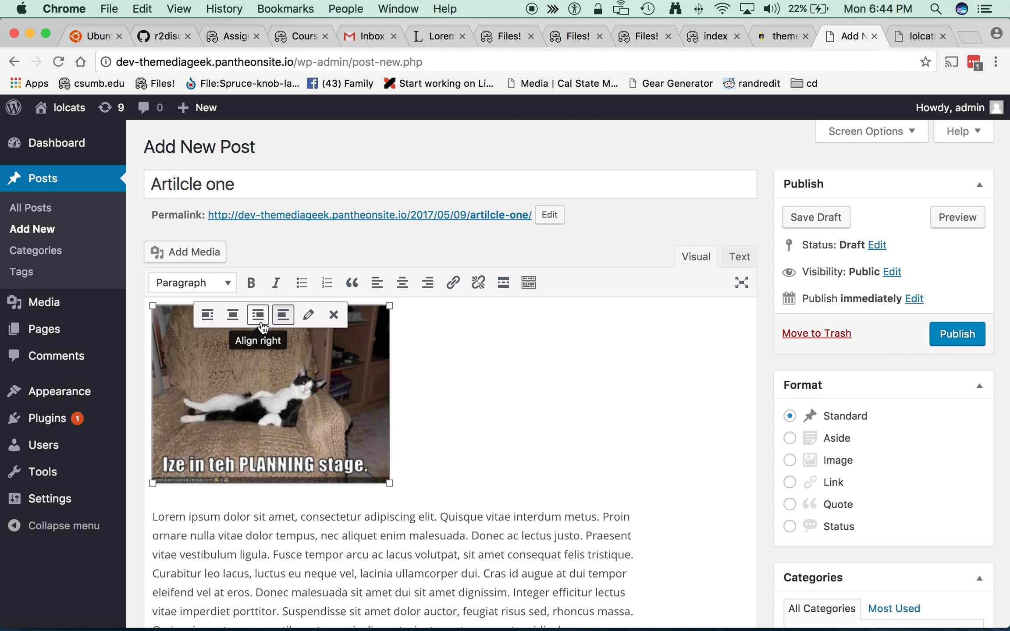
pyautogui.click(233, 315)
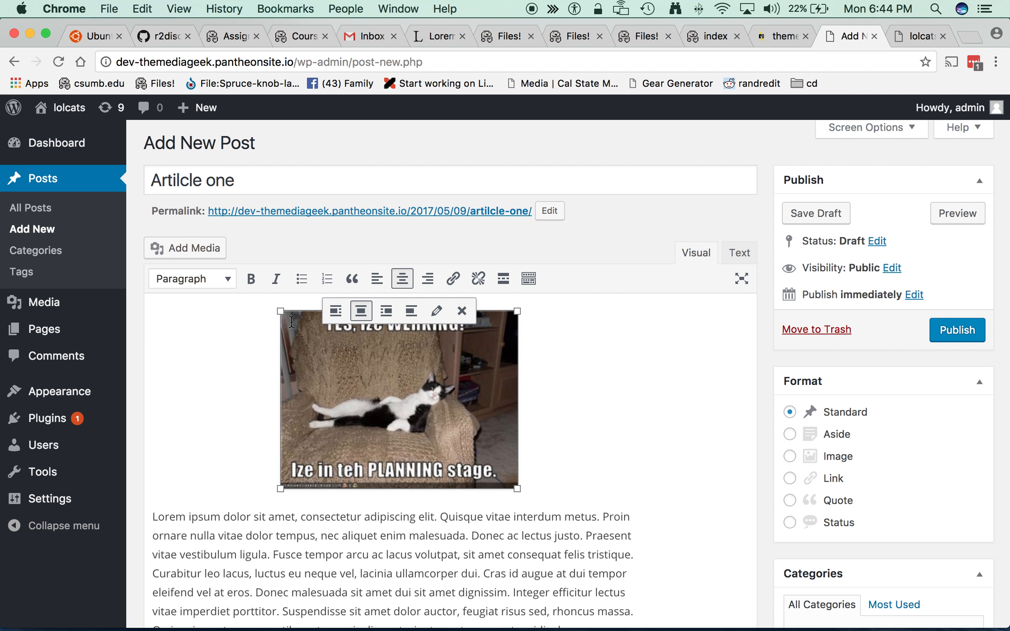
pyautogui.click(335, 317)
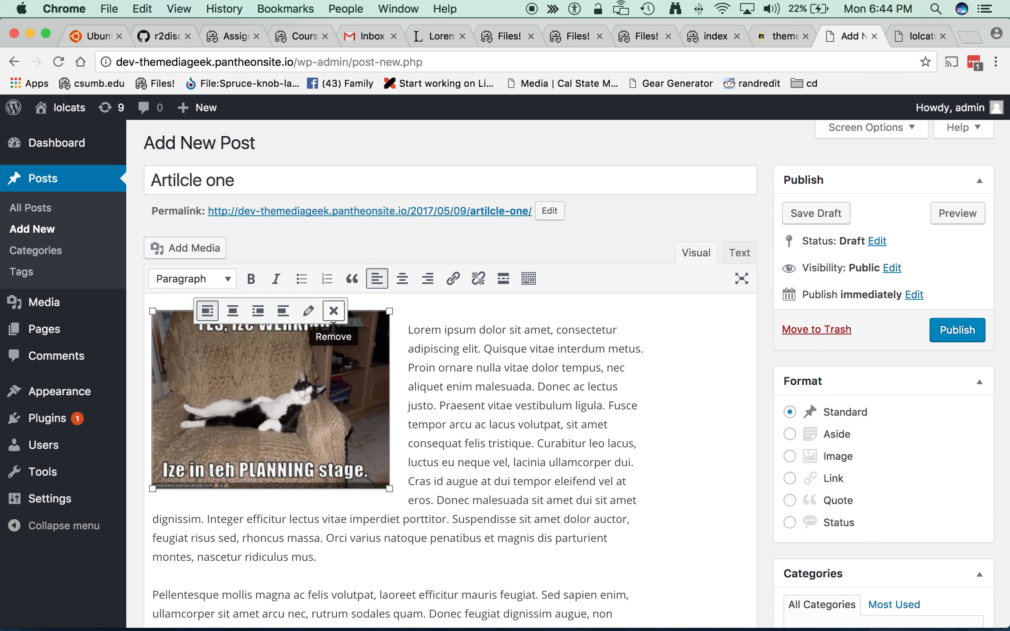
pyautogui.click(283, 312)
# - Publish the "Artilcle one" post and start a new post titled "Article two"
pyautogui.scroll(-2, 295, 410)
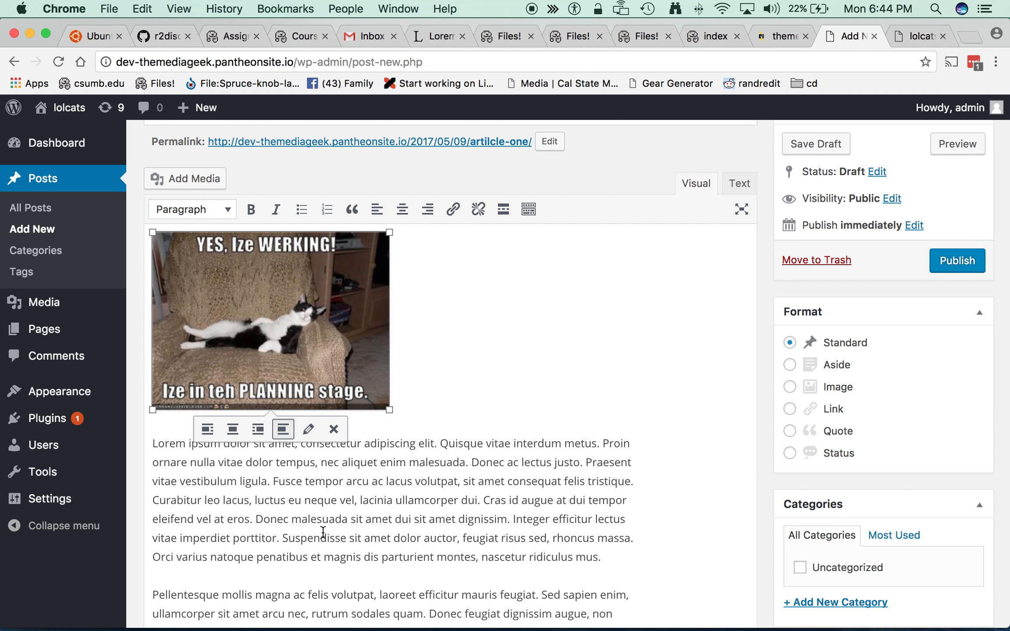
pyautogui.click(950, 262)
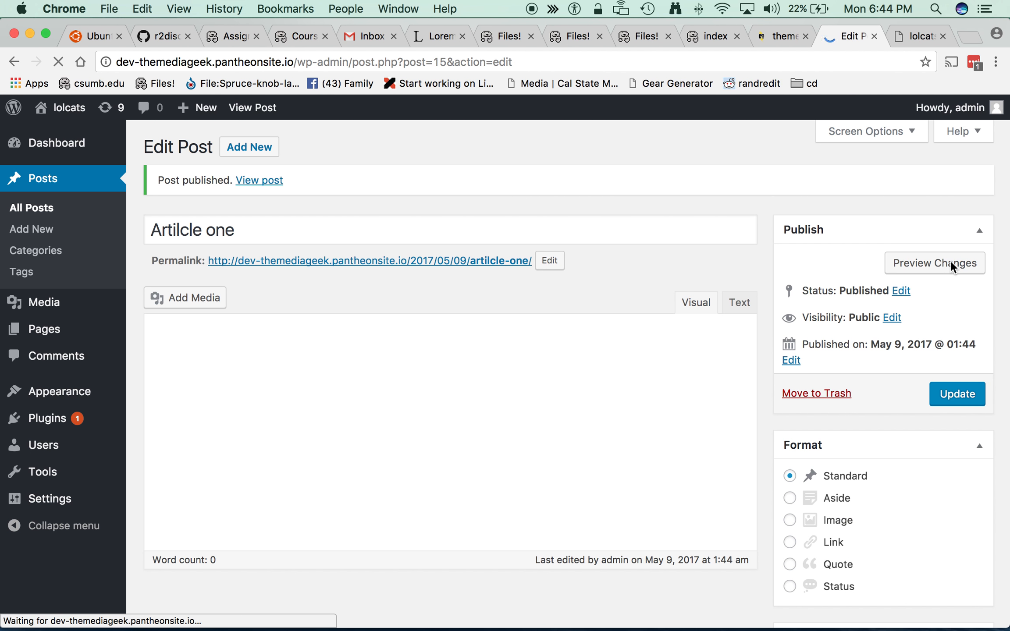
pyautogui.click(245, 135)
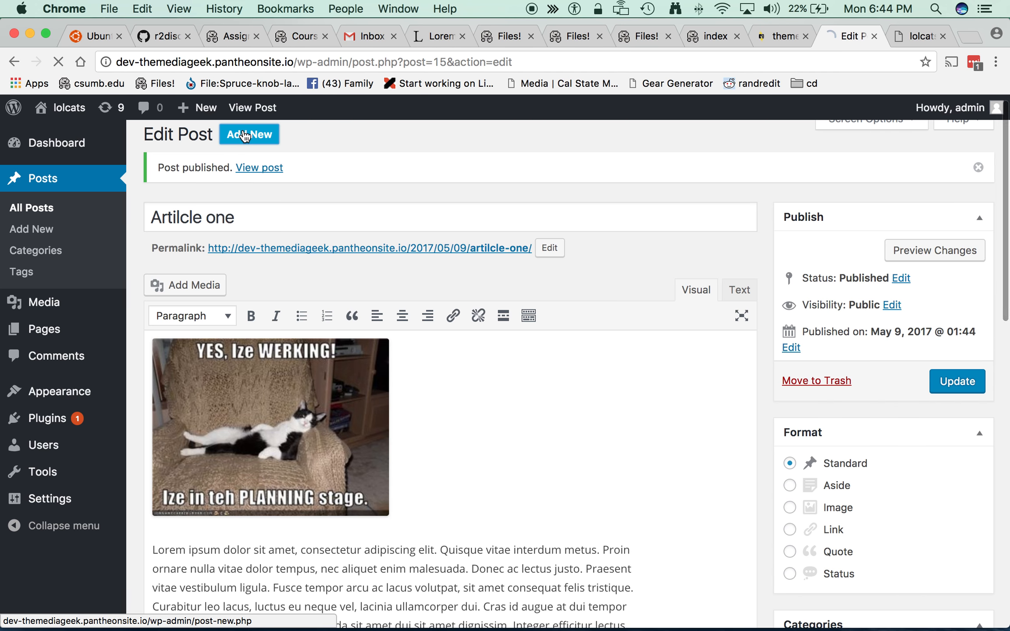
pyautogui.write('Article two')
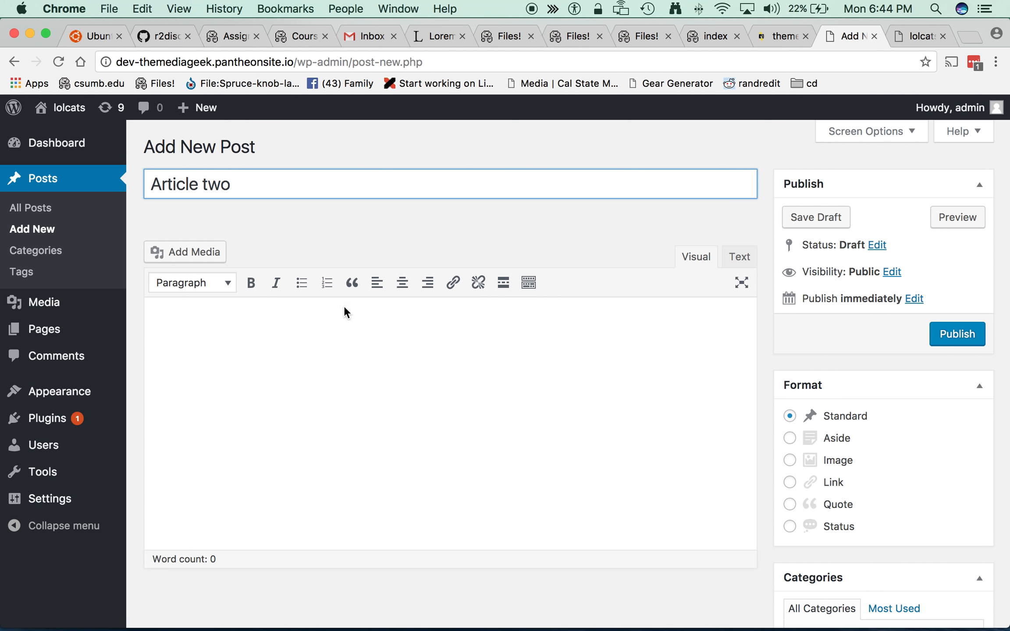
# - Upload funny-cat-pictures-lolcats-u-has-rye-sense-ov-humor_large.png and insert it into the post
pyautogui.click(283, 353)
pyautogui.click(163, 260)
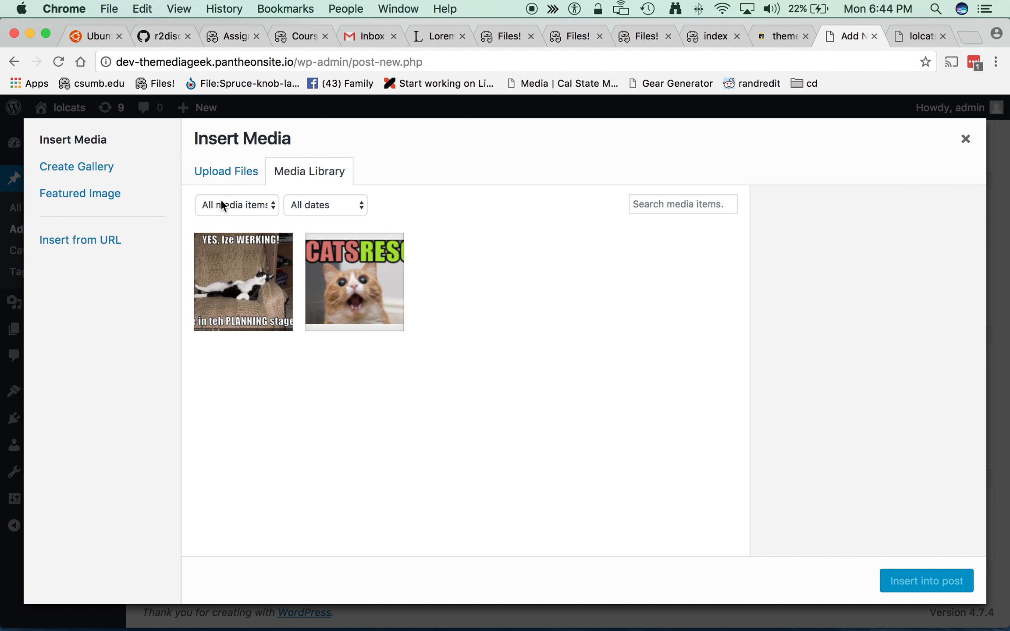
pyautogui.click(222, 175)
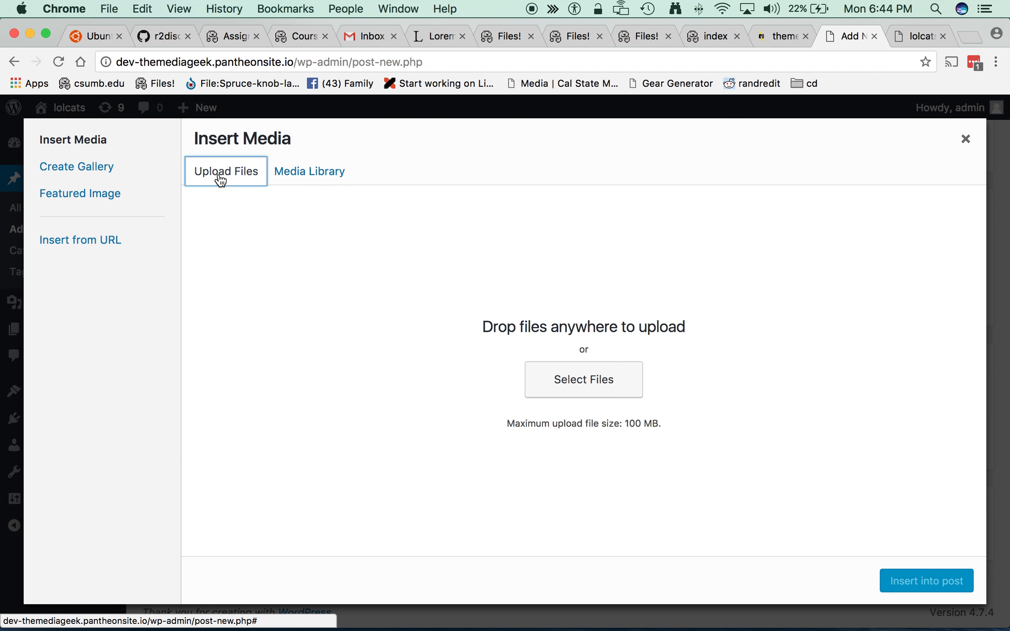
pyautogui.click(580, 381)
pyautogui.doubleClick(518, 243)
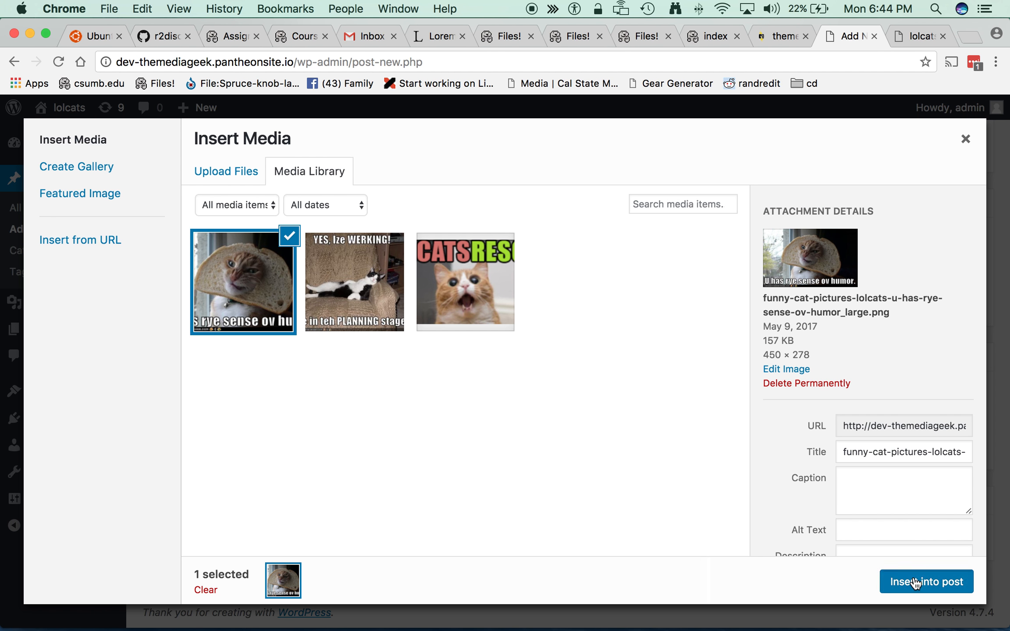
pyautogui.click(914, 580)
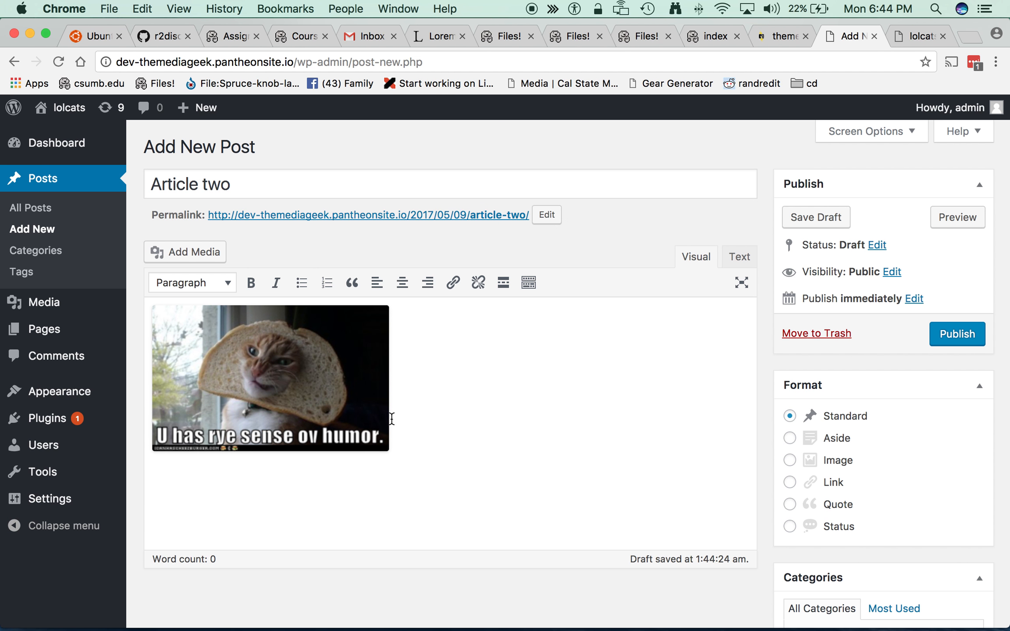
# - Paste the lorem ipsum paragraphs after the bread cat image and publish the "Article two" post
pyautogui.write('Lorem ipsum dolor sit amet, consectetur adipiscing elit. Quisque vitae interdum metus. Proin ornare nulla vitae dolor tempus, nec aliquet enim malesuada. Donec ac lectus justo. Praesent vitae vestibulum ligula. Fusce tempor arcu ac lacus volutpat, sit amet consequat felis tristique. Curabitur leo lacus, luctus eu neque vel, lacinia ullamcorper dui. Cras id augue at dui tempor eleifend vel at eros. Donec malesuada sit amet dui sit amet dignissim. Integer efficitur lectus vitae imperdiet porttitor. Suspendisse sit amet dolor auctor, feugiat risus sed, rhoncus massa. Orci varius natoque penatibus et magnis dis parturient montes, nascetur ridiculus mus.')
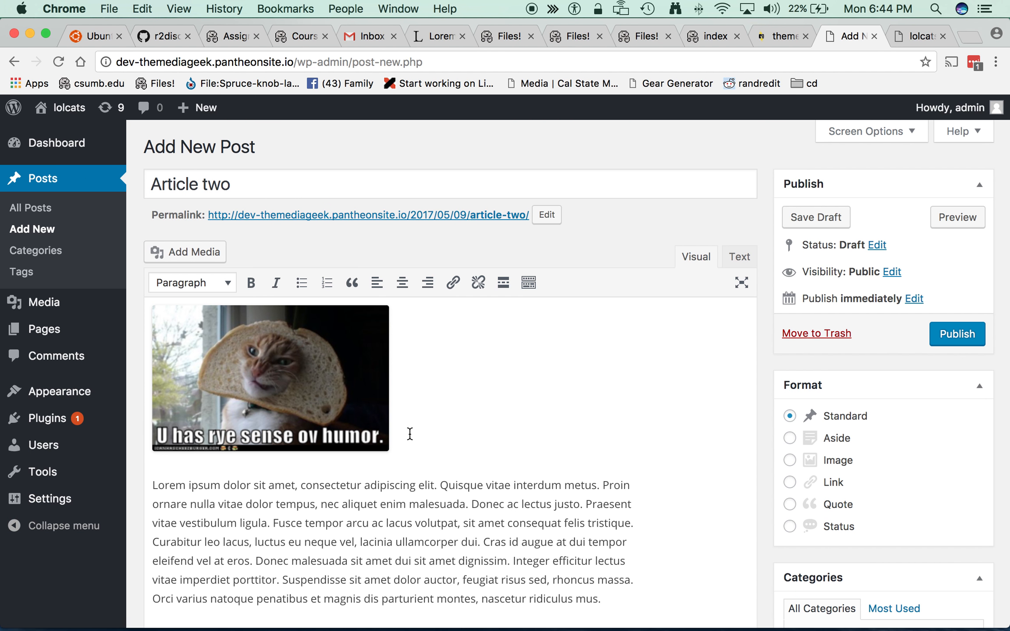
pyautogui.click(235, 378)
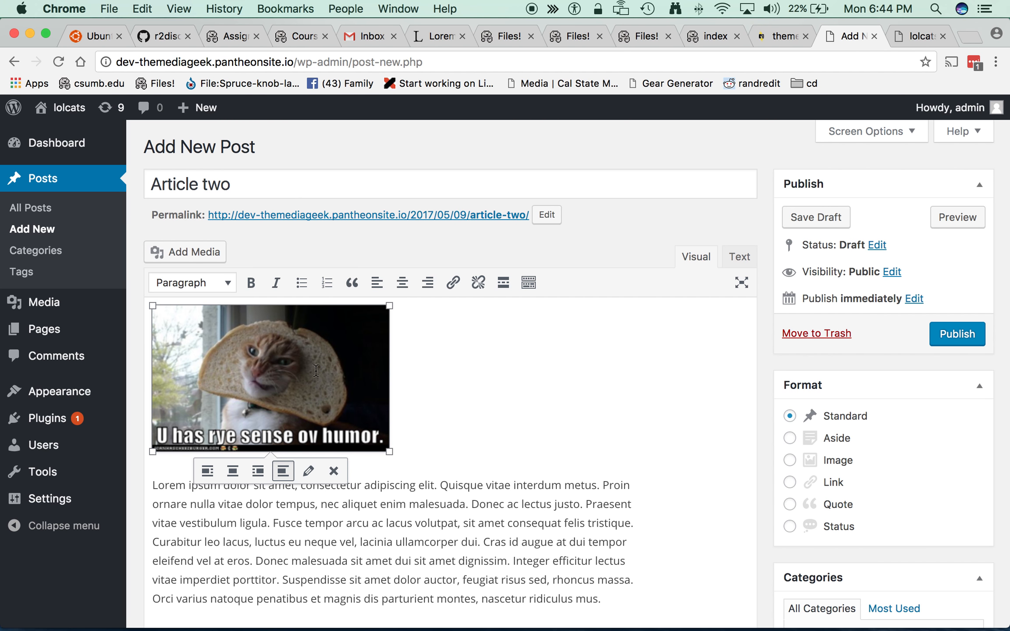
pyautogui.click(951, 339)
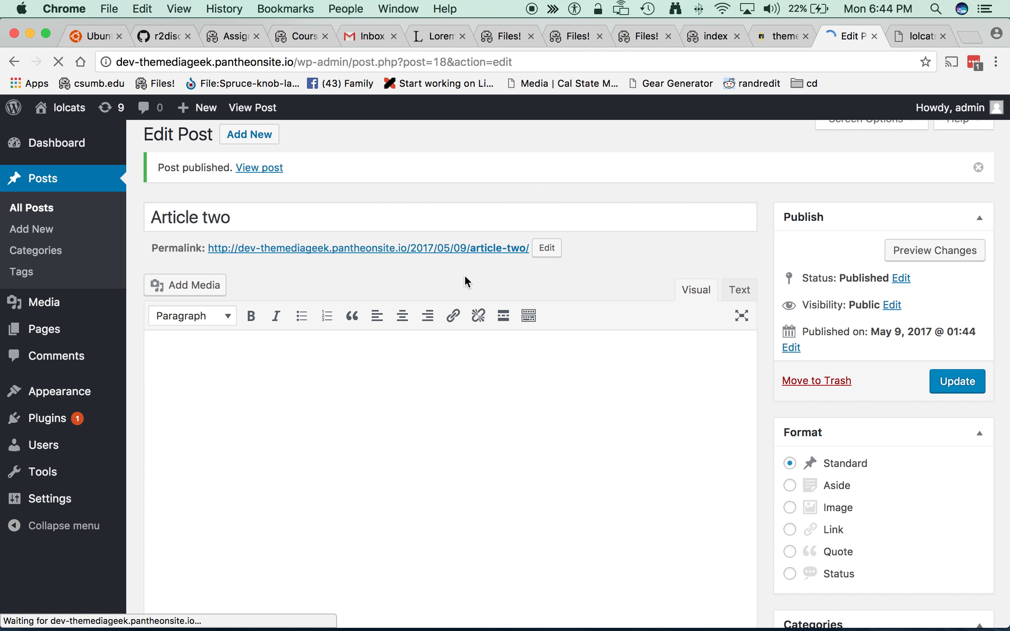
# - Filter the list of all posts by the Uncategorized category and open "Article two" for editing
pyautogui.scroll(3, 463, 275)
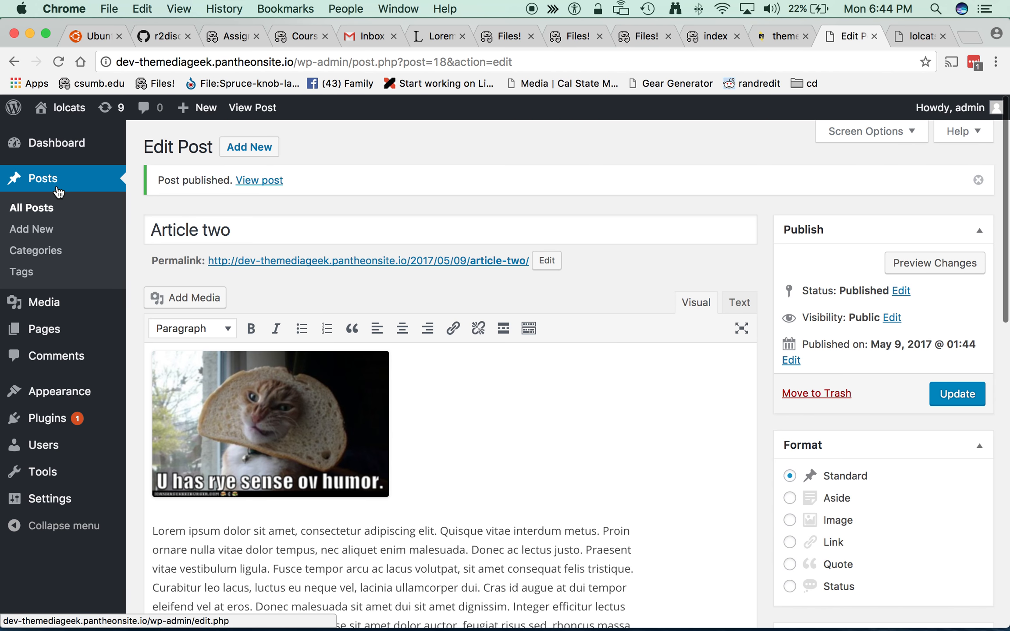
pyautogui.click(38, 209)
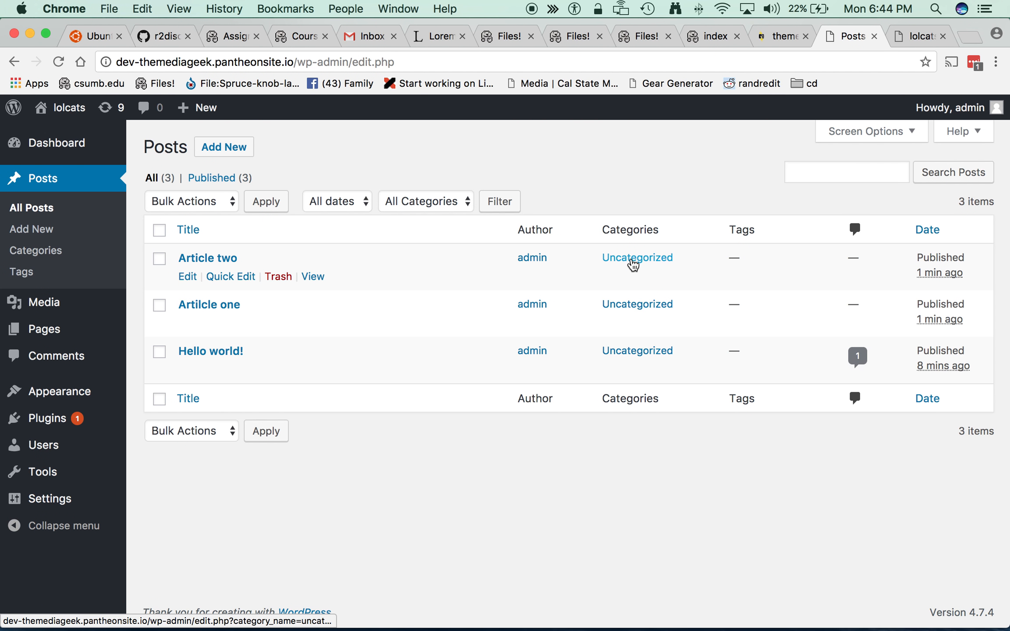
pyautogui.click(633, 259)
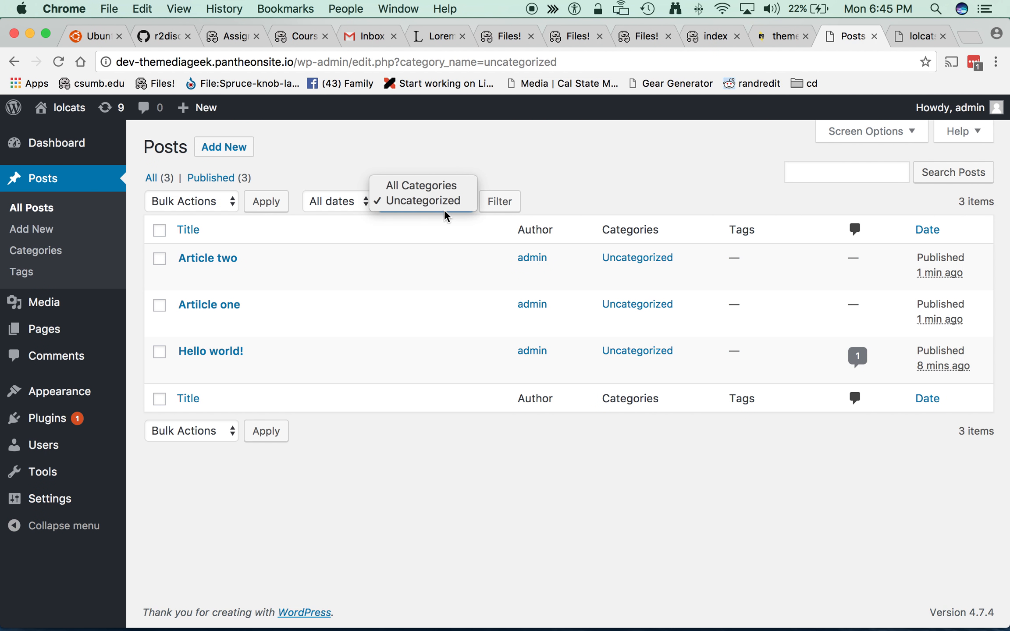
pyautogui.click(440, 243)
pyautogui.click(204, 260)
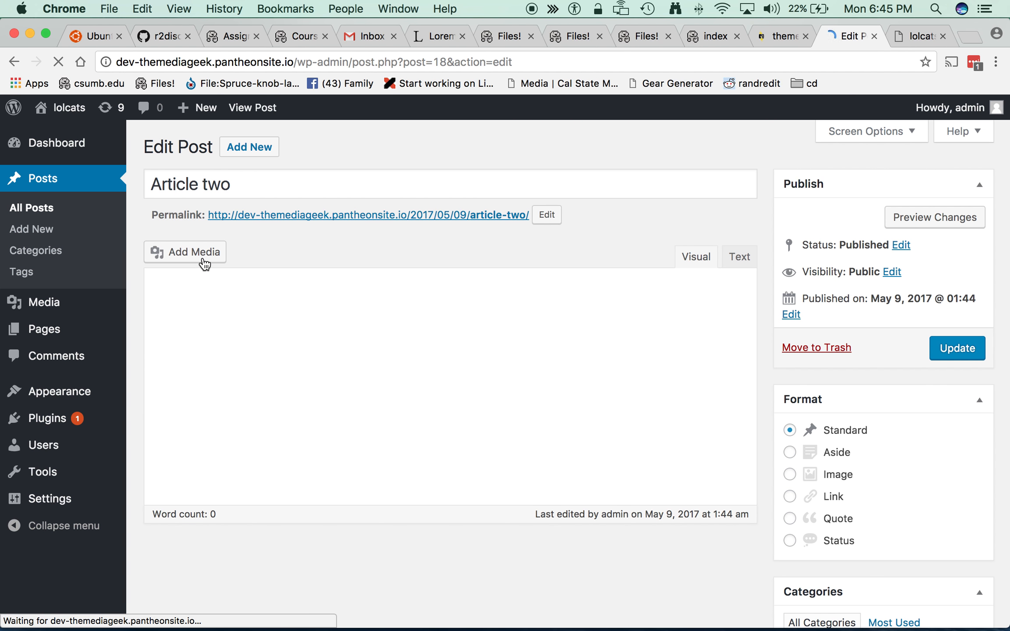
# - Add the new categories "Article" and "Blog" to the Article two post and update it
pyautogui.scroll(-5, 918, 457)
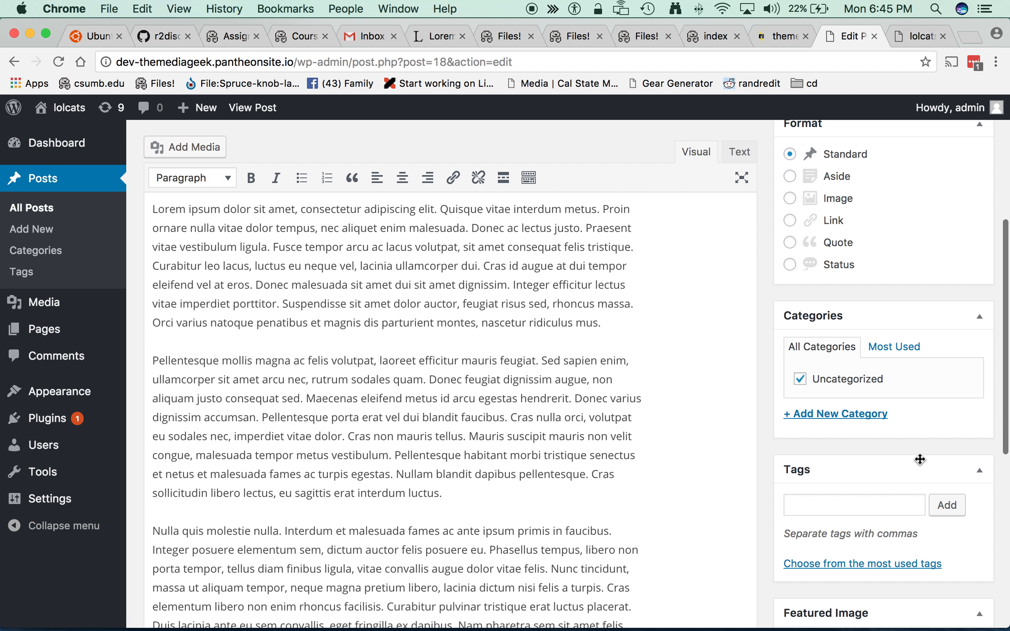
pyautogui.click(814, 420)
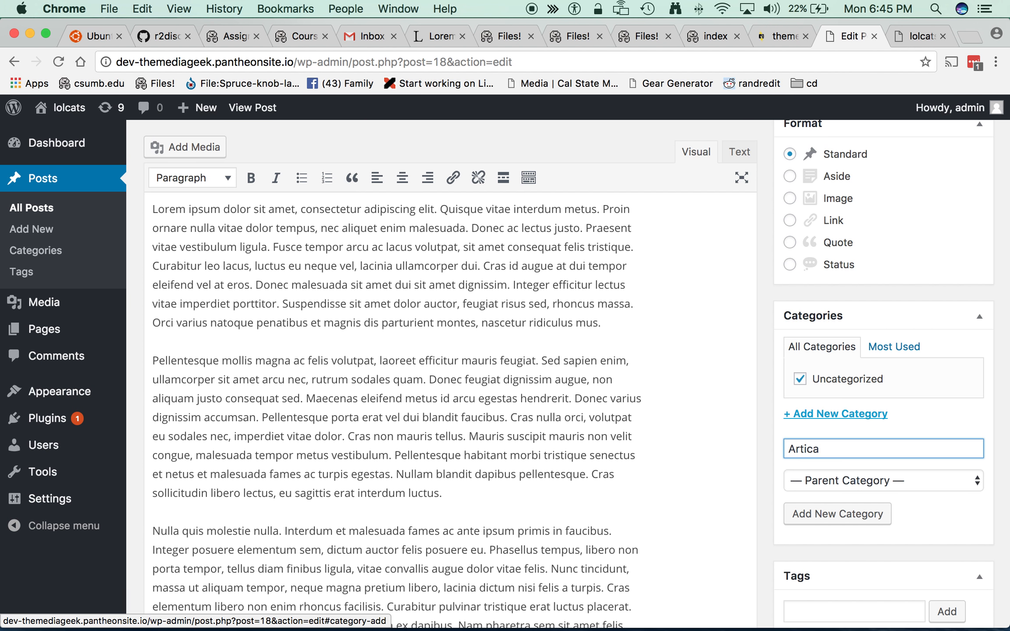
pyautogui.click(834, 512)
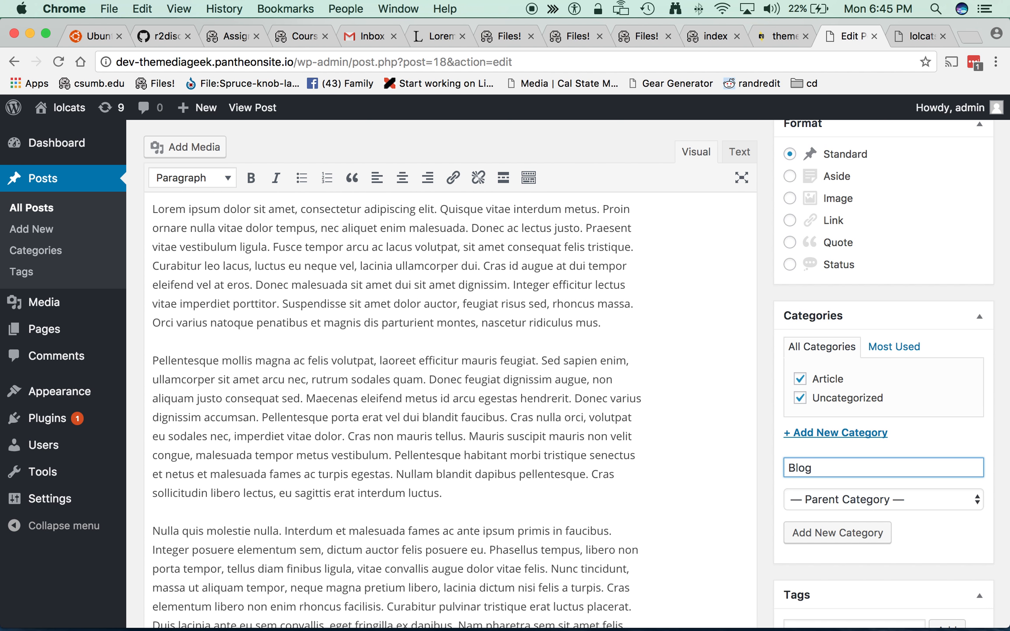
pyautogui.click(824, 533)
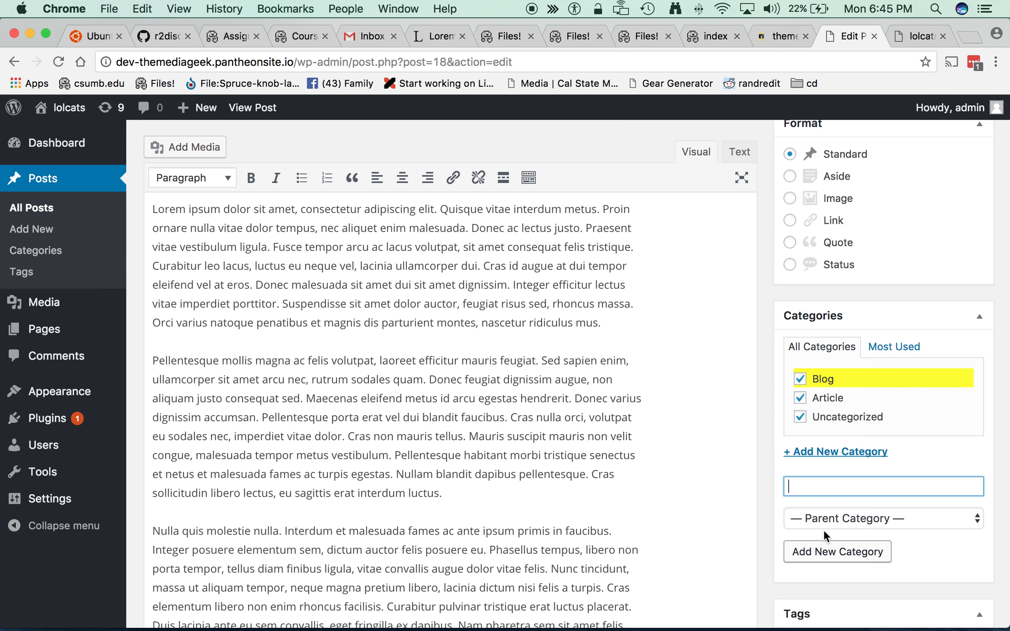
pyautogui.scroll(-5, 780, 517)
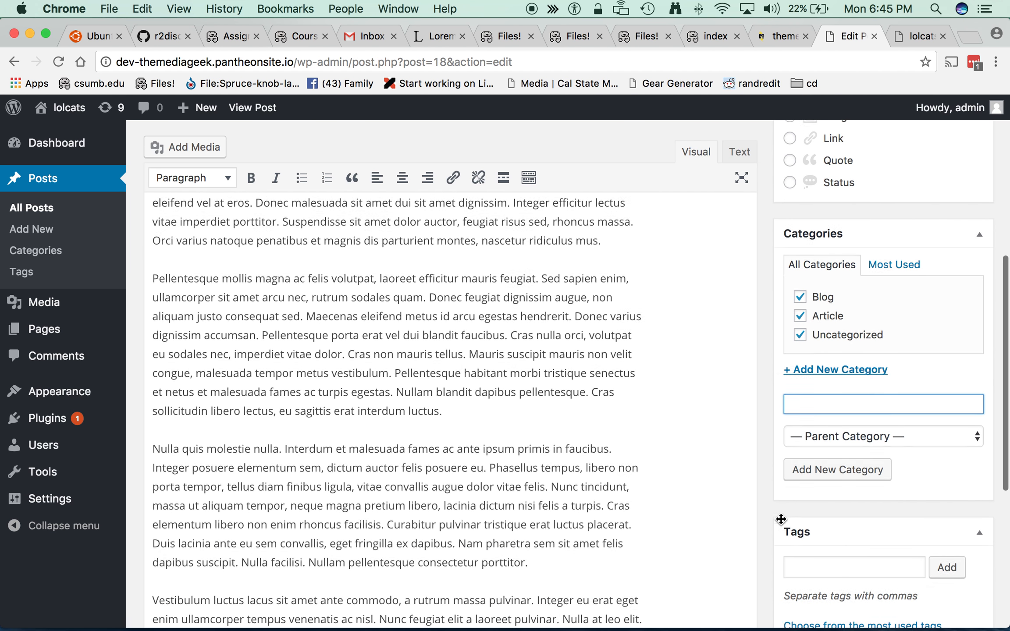
pyautogui.scroll(10, 780, 517)
pyautogui.click(966, 349)
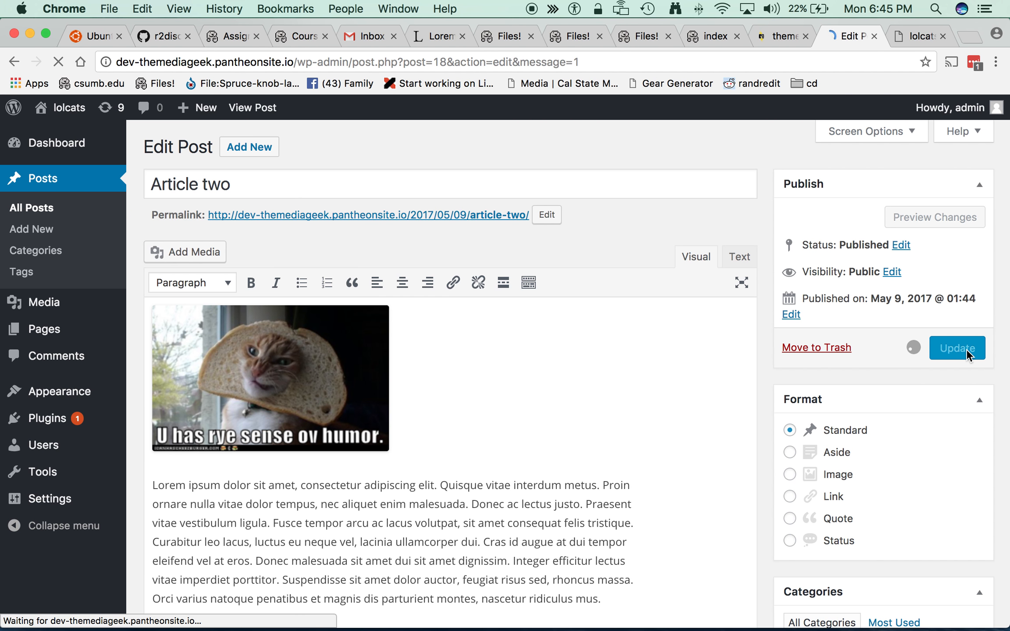
# - Remove the Blog and Uncategorized categories from the Article two post and update it
pyautogui.scroll(-5, 754, 415)
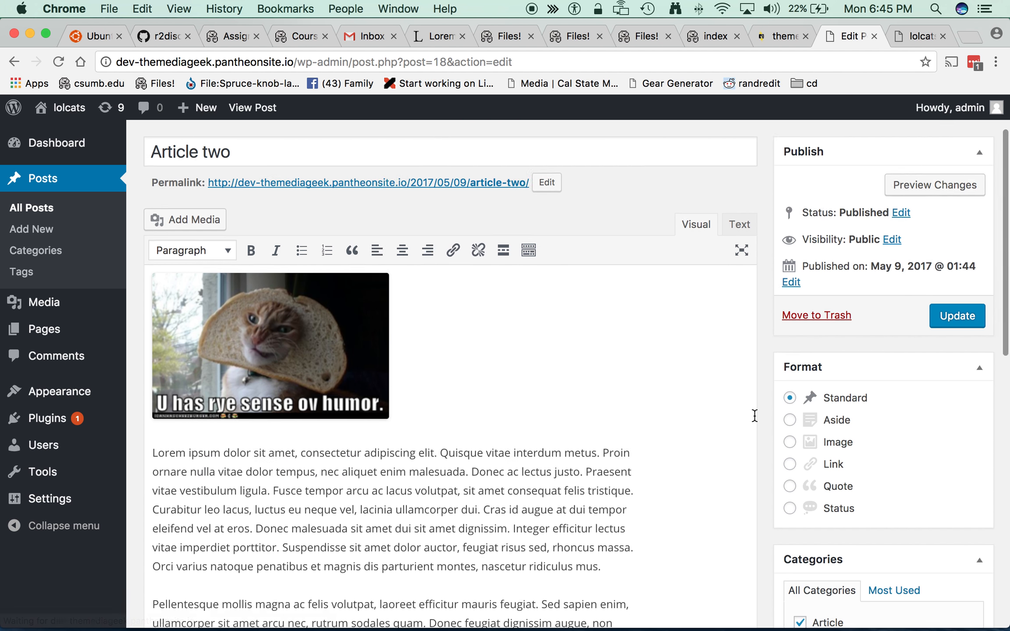
pyautogui.click(800, 448)
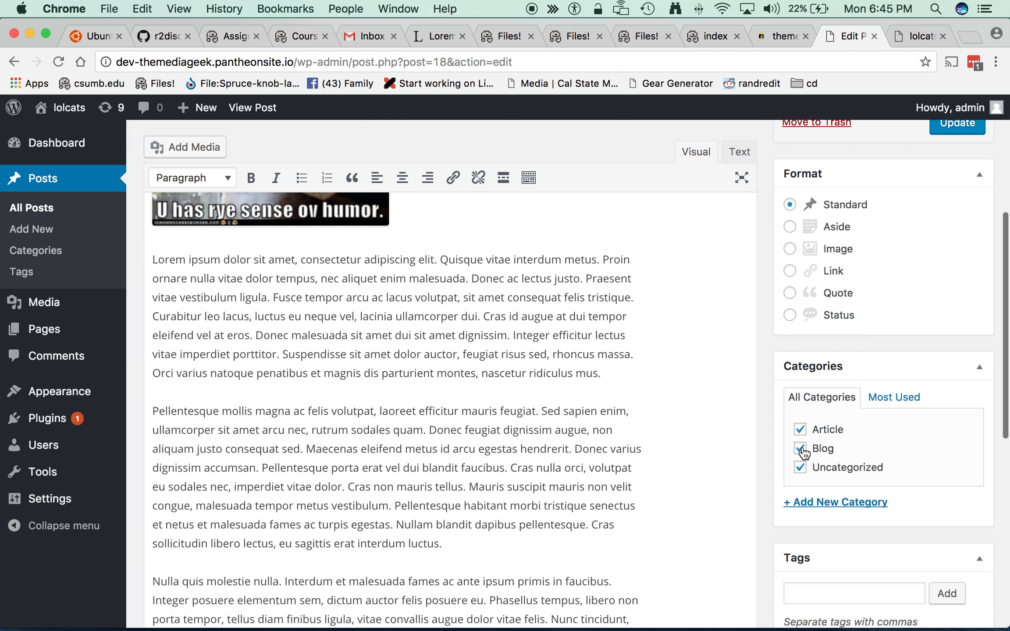
pyautogui.click(801, 467)
pyautogui.scroll(-2, 800, 470)
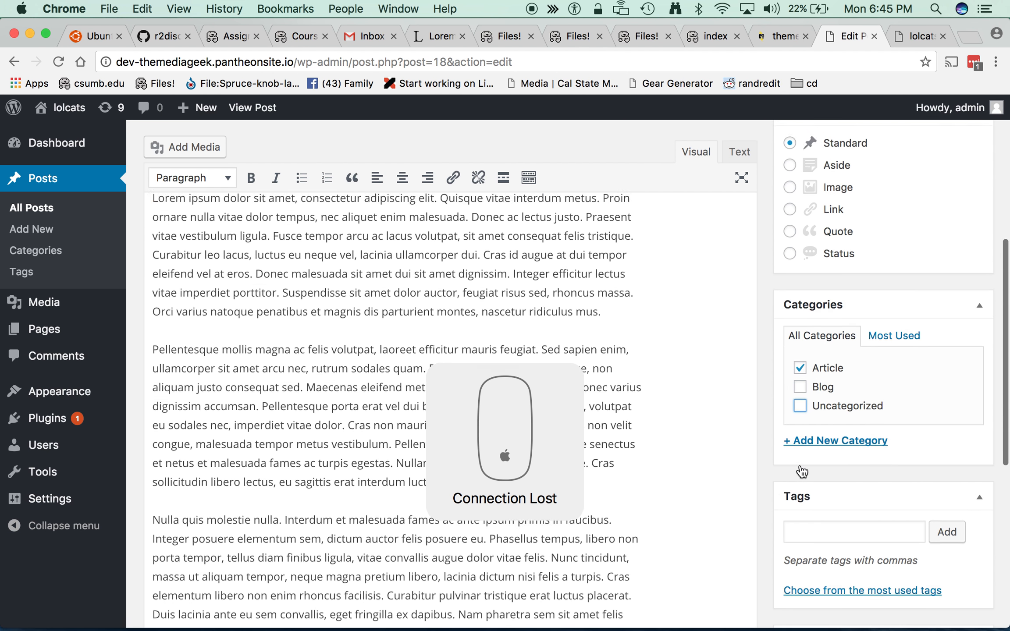
pyautogui.scroll(10, 905, 366)
pyautogui.click(950, 391)
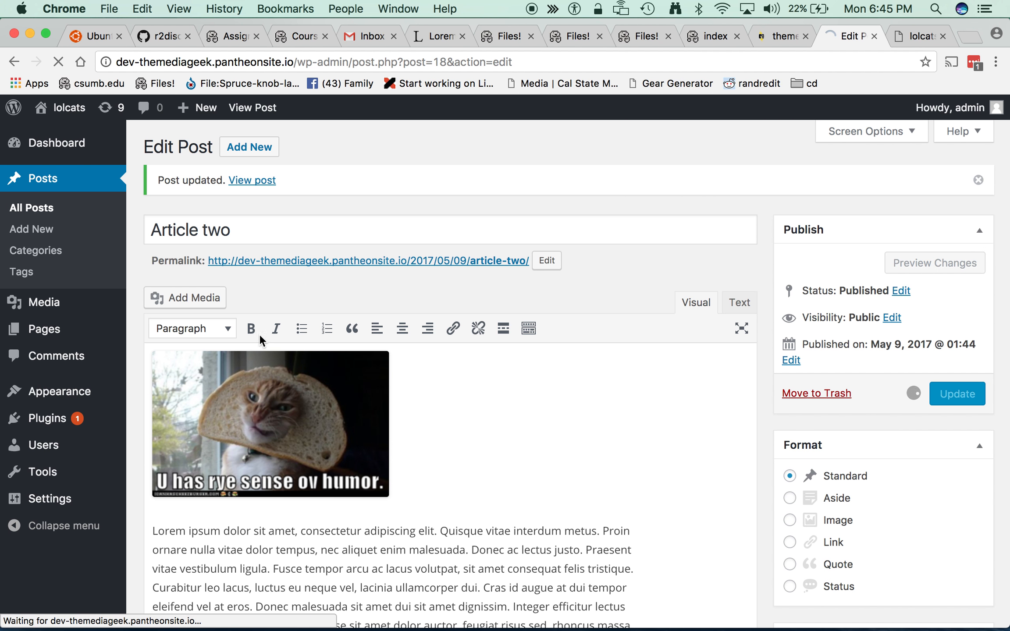
# - Open the "Artilcle one" post from the list of all posts, change its category from Uncategorized to Article, and update it
pyautogui.click(40, 209)
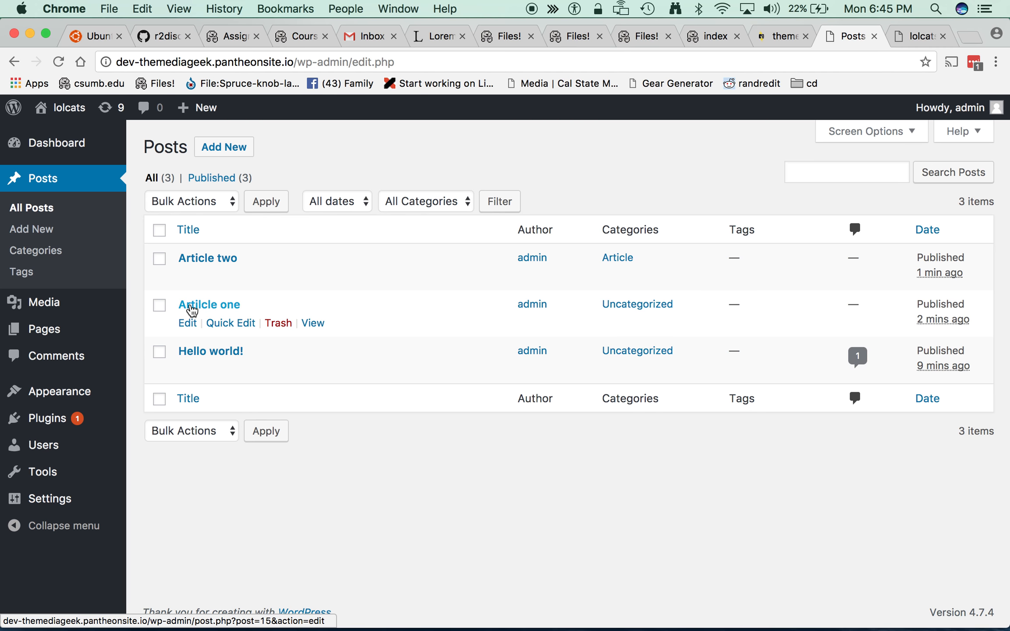
pyautogui.click(188, 307)
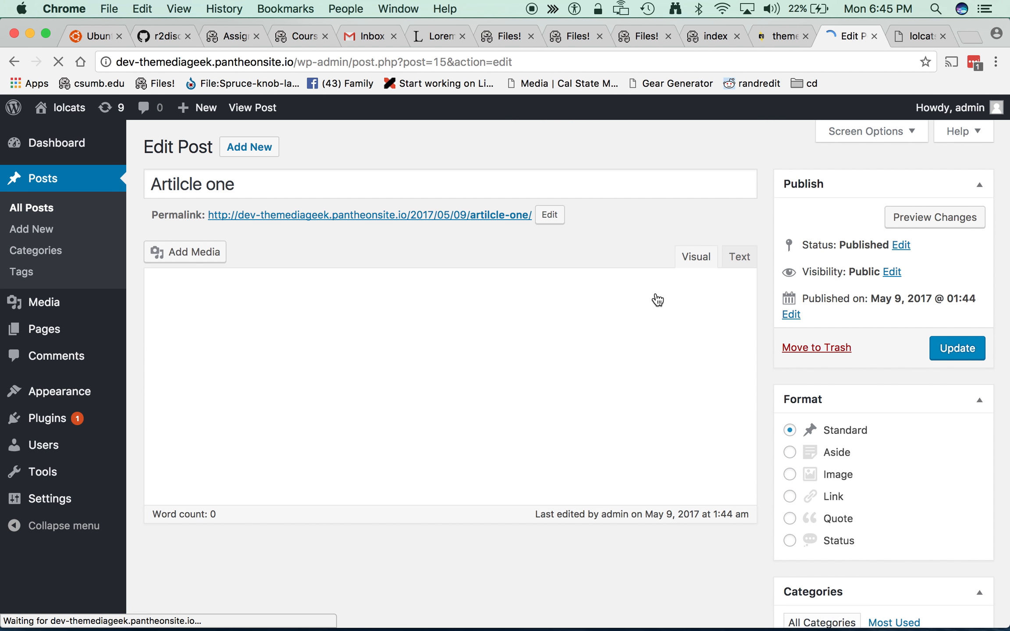
pyautogui.scroll(-6, 818, 456)
pyautogui.scroll(-2, 818, 447)
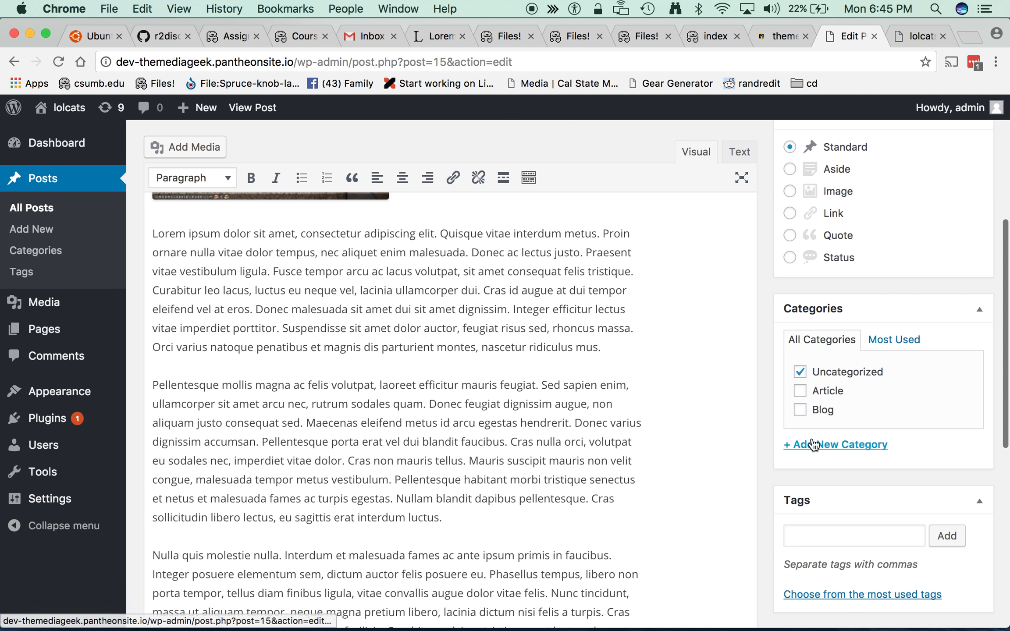
pyautogui.click(800, 390)
pyautogui.click(800, 373)
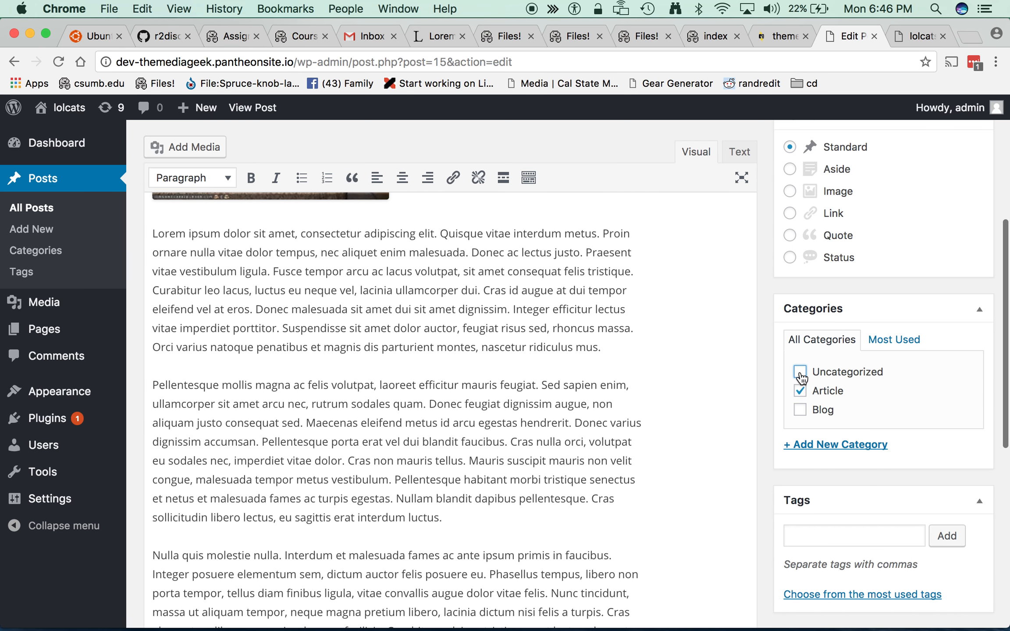
pyautogui.scroll(-5, 961, 515)
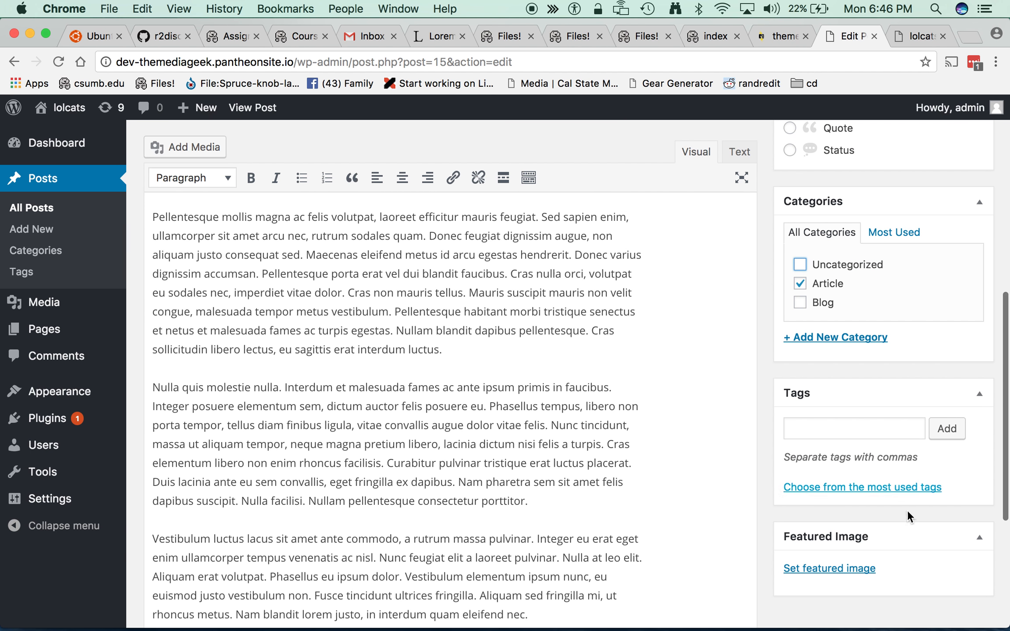
pyautogui.scroll(12, 927, 546)
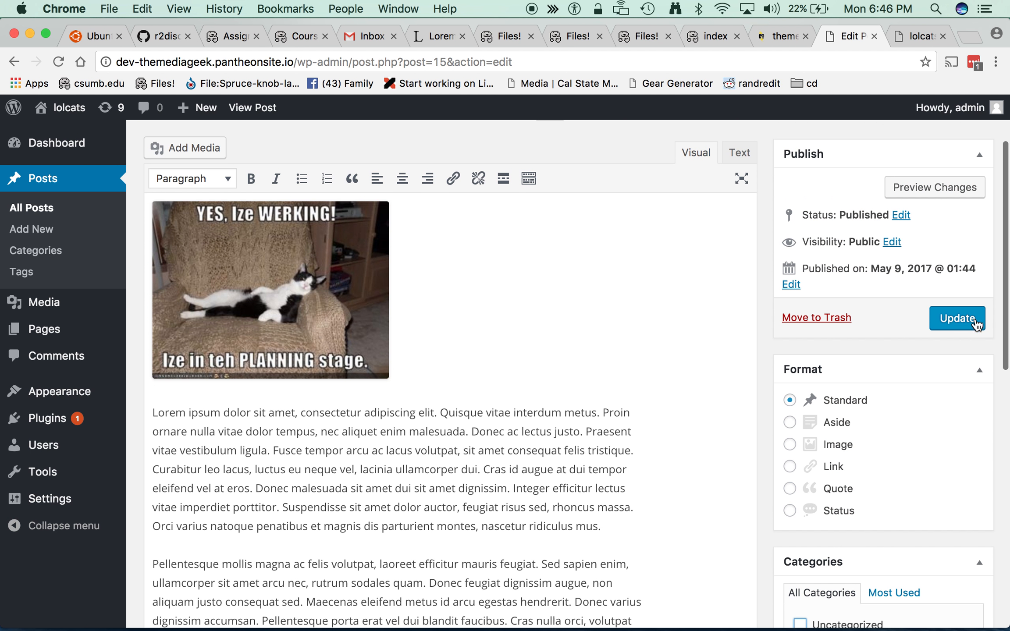
pyautogui.click(960, 318)
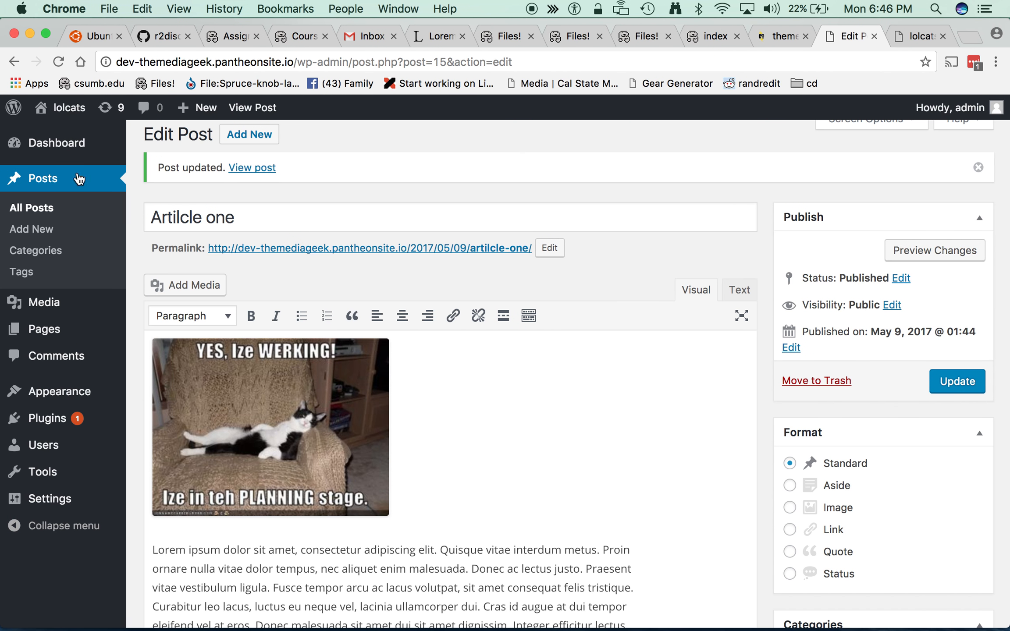
# - Reload the live lolcats site and look over the posts shown on its front page
pyautogui.click(917, 37)
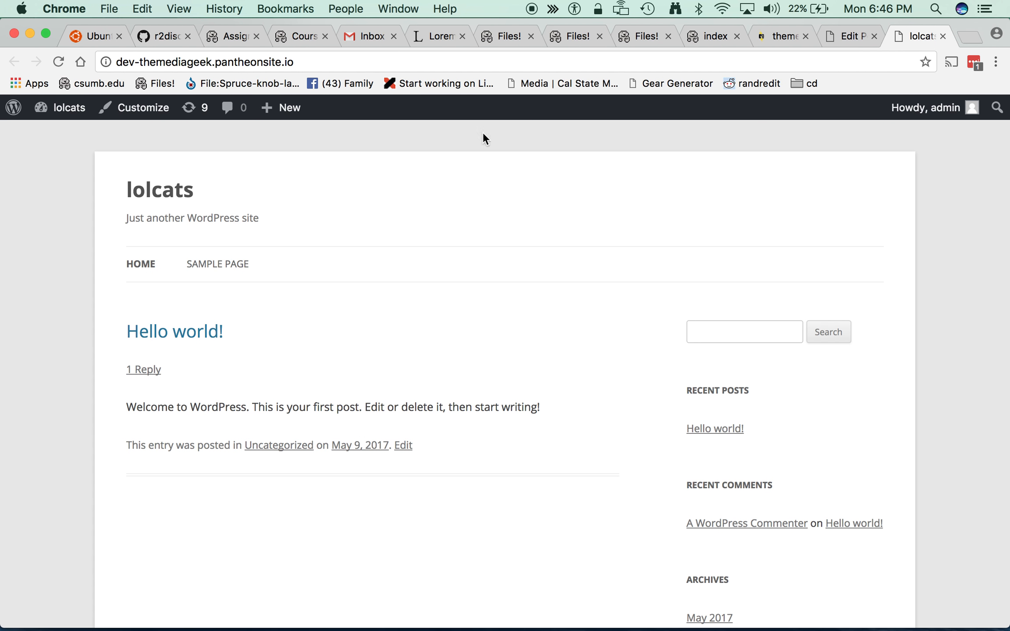
pyautogui.click(484, 67)
pyautogui.press('Return')
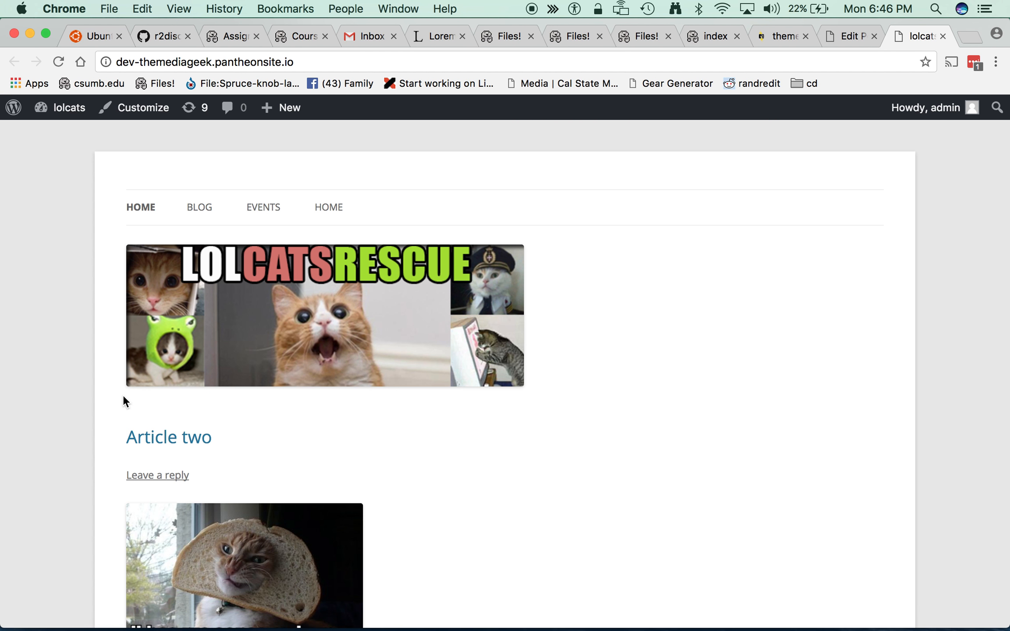
pyautogui.scroll(-20, 495, 441)
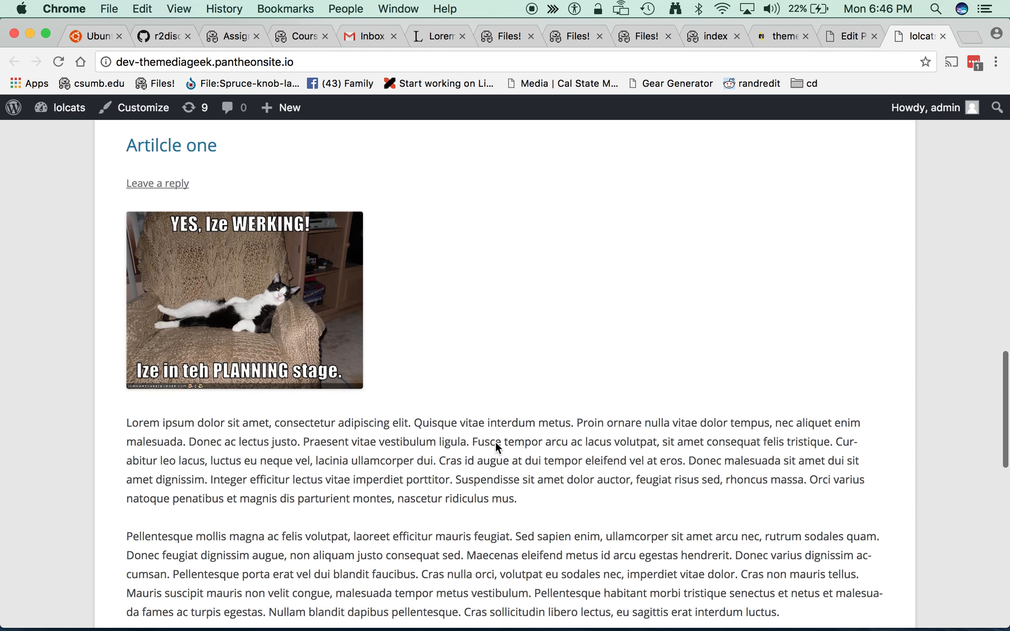
pyautogui.scroll(3, 496, 442)
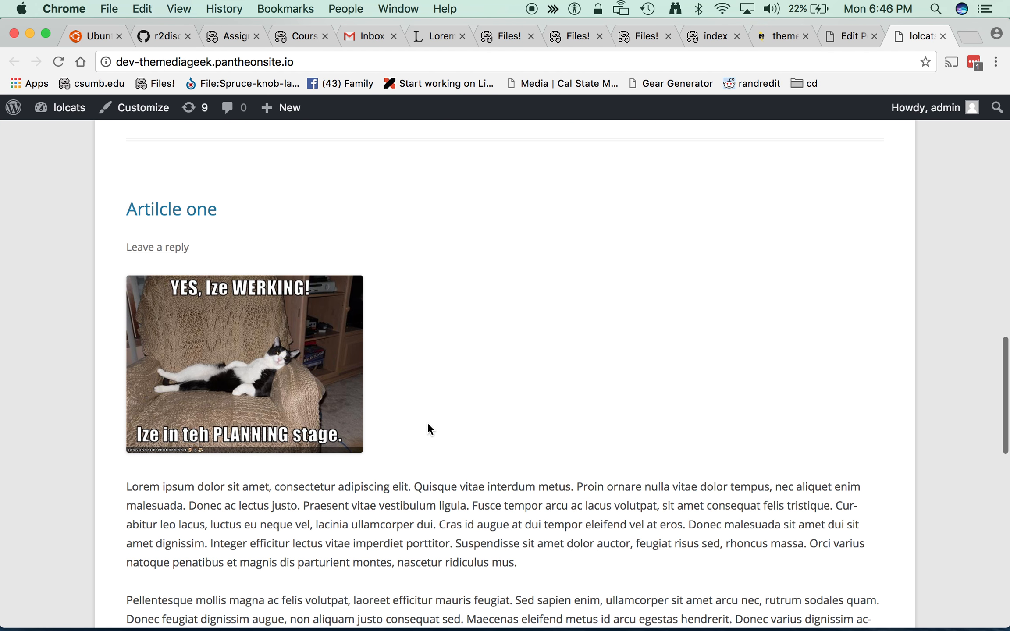
pyautogui.scroll(-8, 428, 425)
pyautogui.scroll(14, 428, 424)
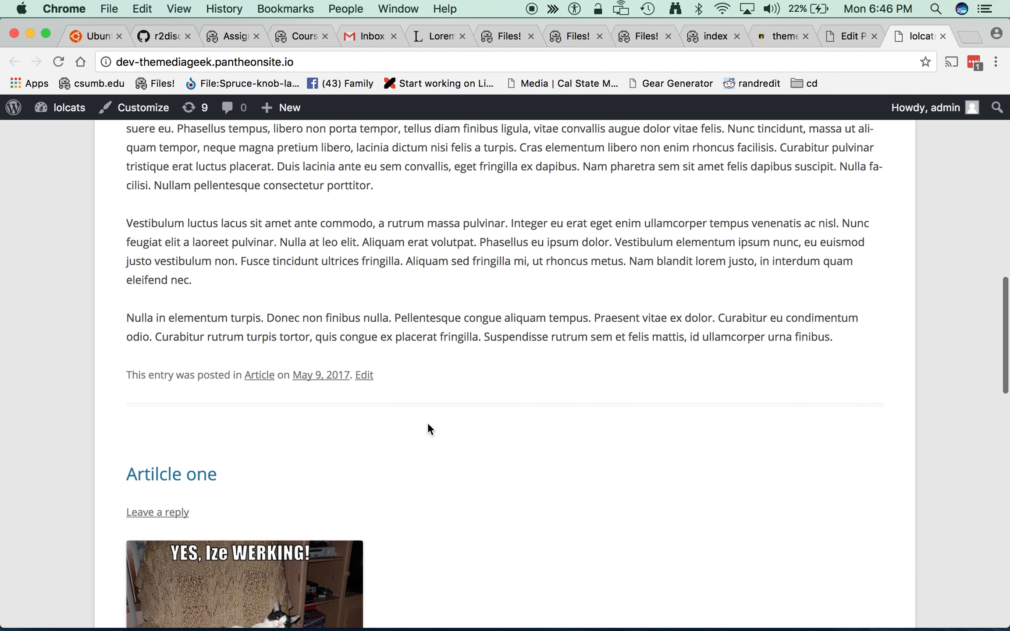
pyautogui.scroll(8, 381, 378)
pyautogui.scroll(10, 381, 378)
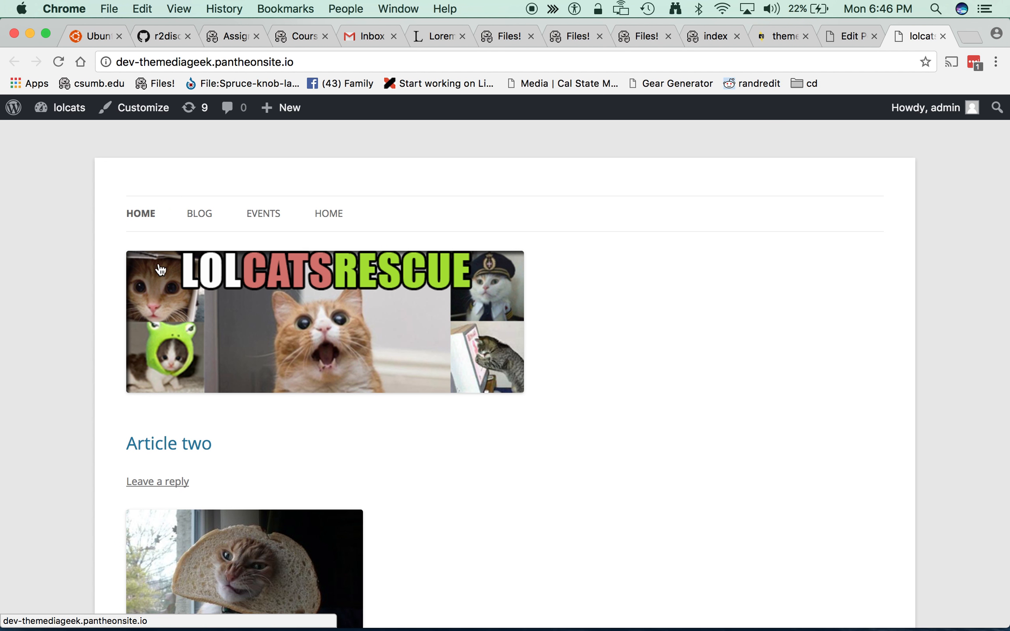
# - Customize the site to display a static front page, choose Home as the front page, and save and publish
pyautogui.click(843, 40)
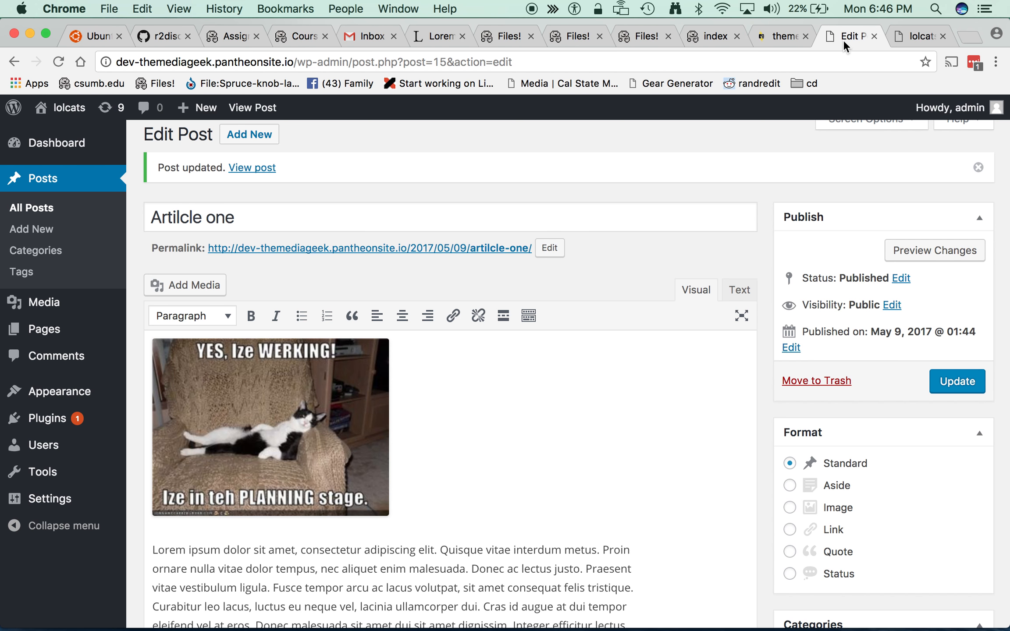
pyautogui.moveTo(40, 395)
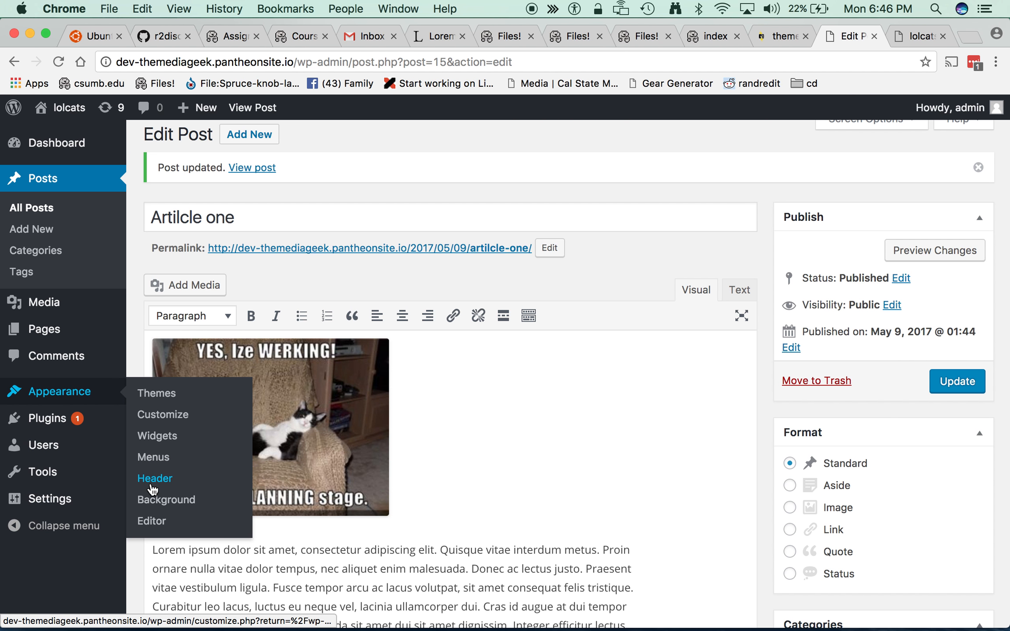
pyautogui.click(160, 418)
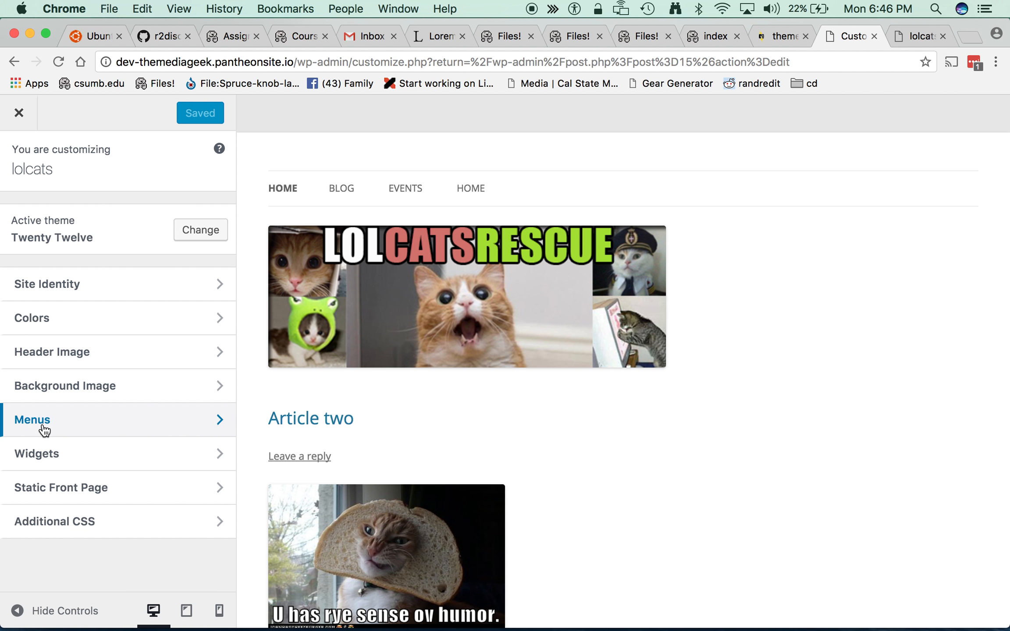
pyautogui.click(67, 489)
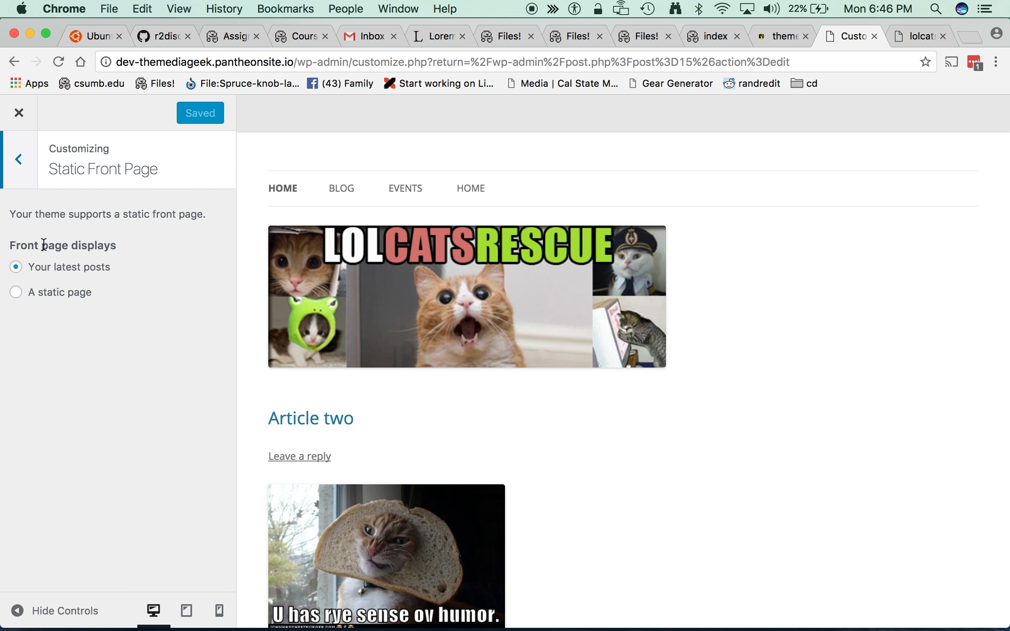
pyautogui.click(17, 294)
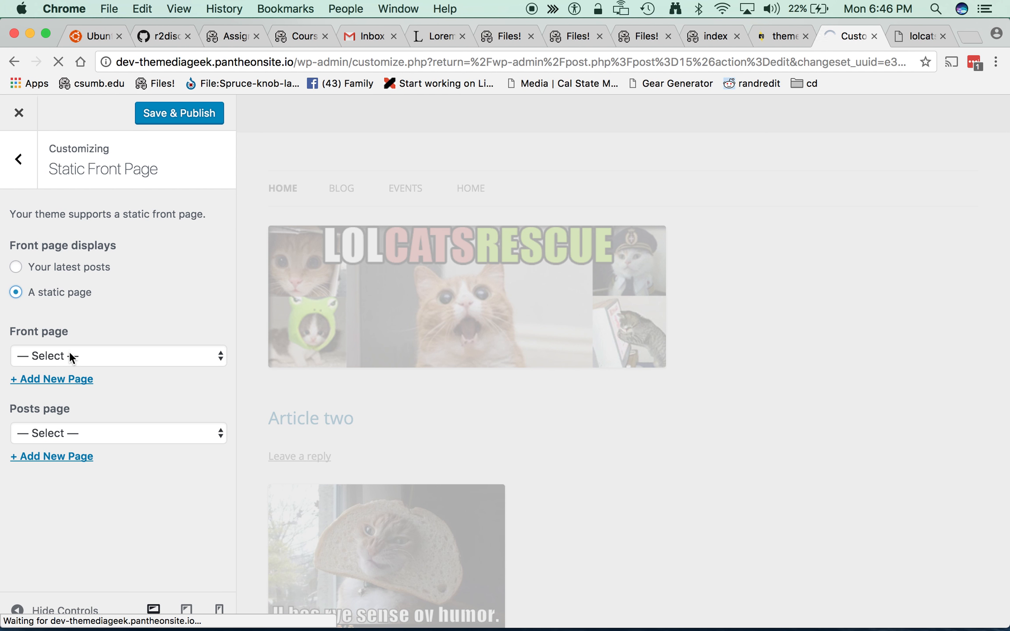
pyautogui.click(70, 355)
pyautogui.click(47, 403)
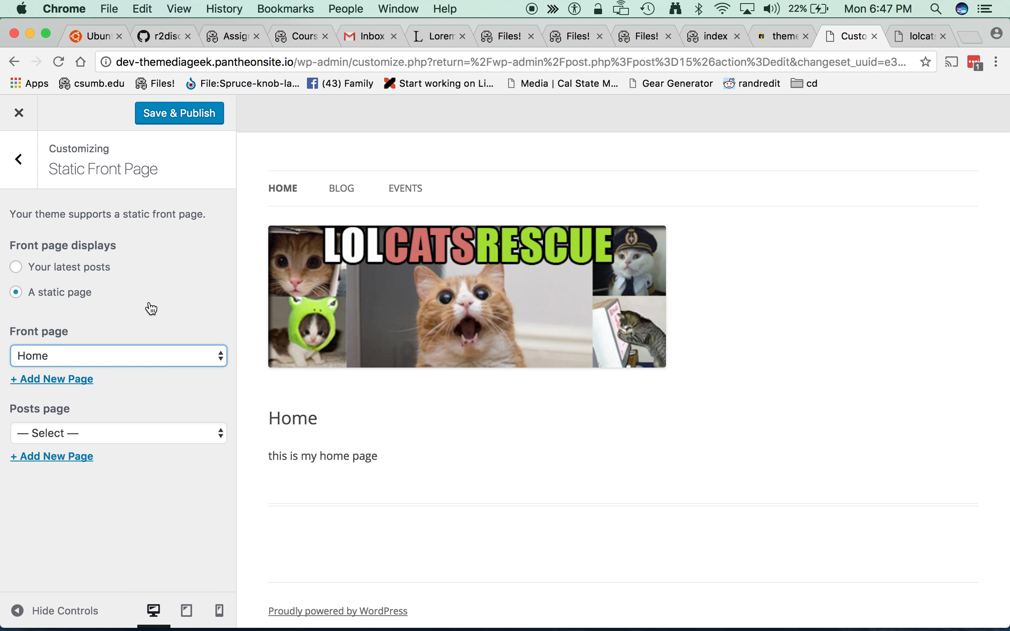
pyautogui.click(174, 117)
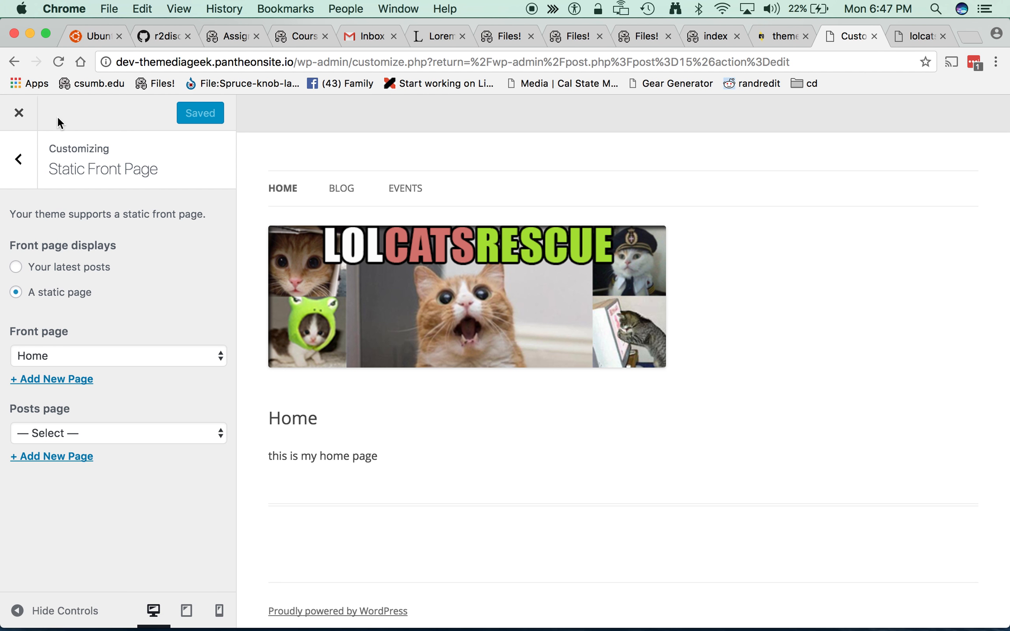
# - Reload the live site and check its front page and Blog page, ending on the Home page
pyautogui.click(918, 34)
pyautogui.click(813, 59)
pyautogui.press('Return')
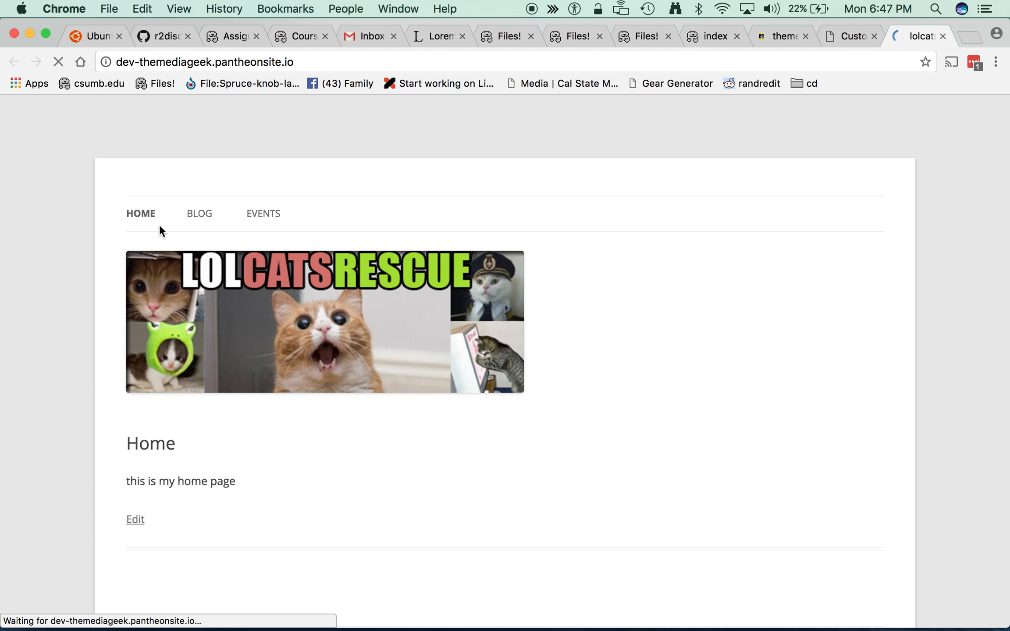
pyautogui.scroll(-5, 176, 486)
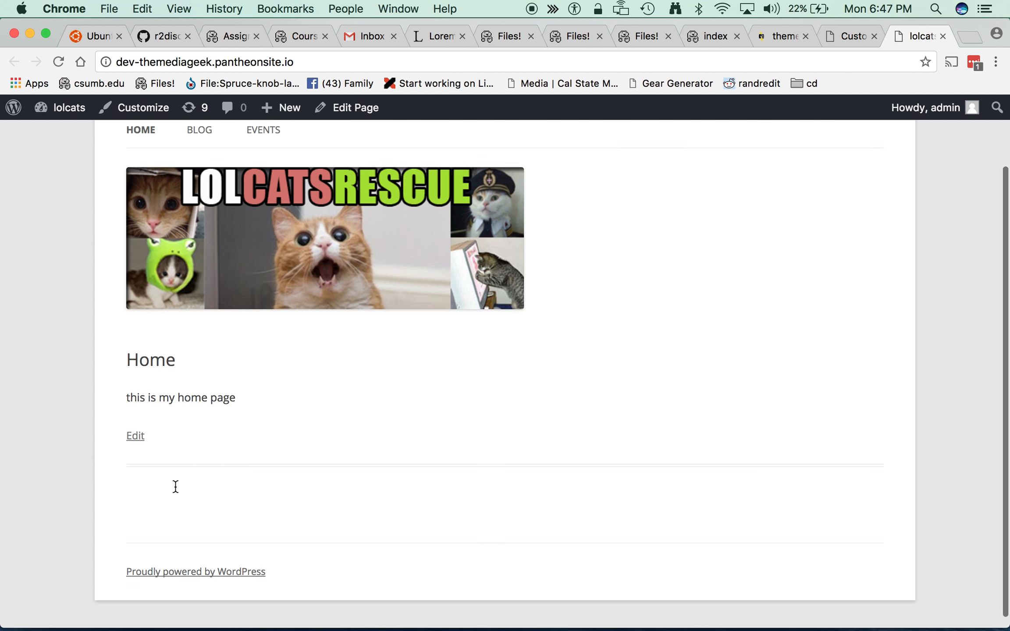
pyautogui.click(196, 217)
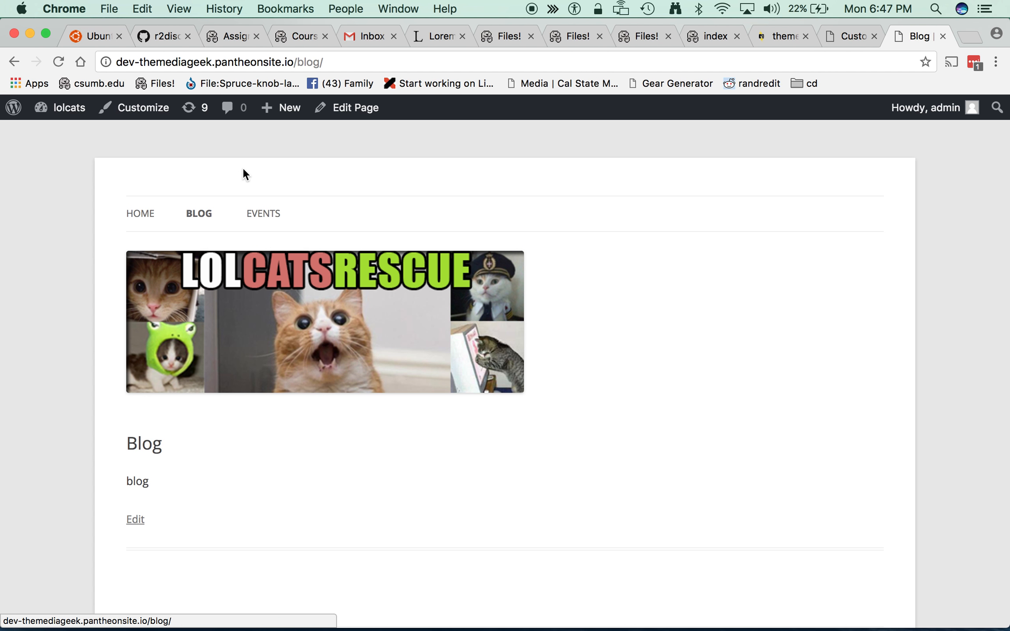
pyautogui.click(141, 217)
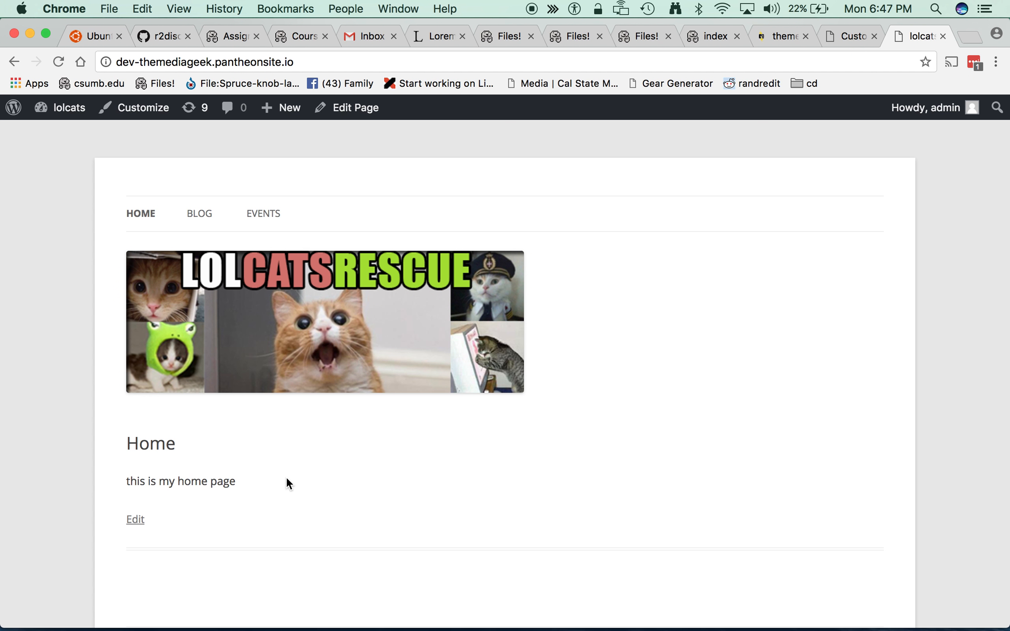
# - Switch to Preview and open the recent file LOLCAT_DESIGNS.pdf
pyautogui.moveTo(309, 630)
pyautogui.press('super+space')
pyautogui.write('pre')
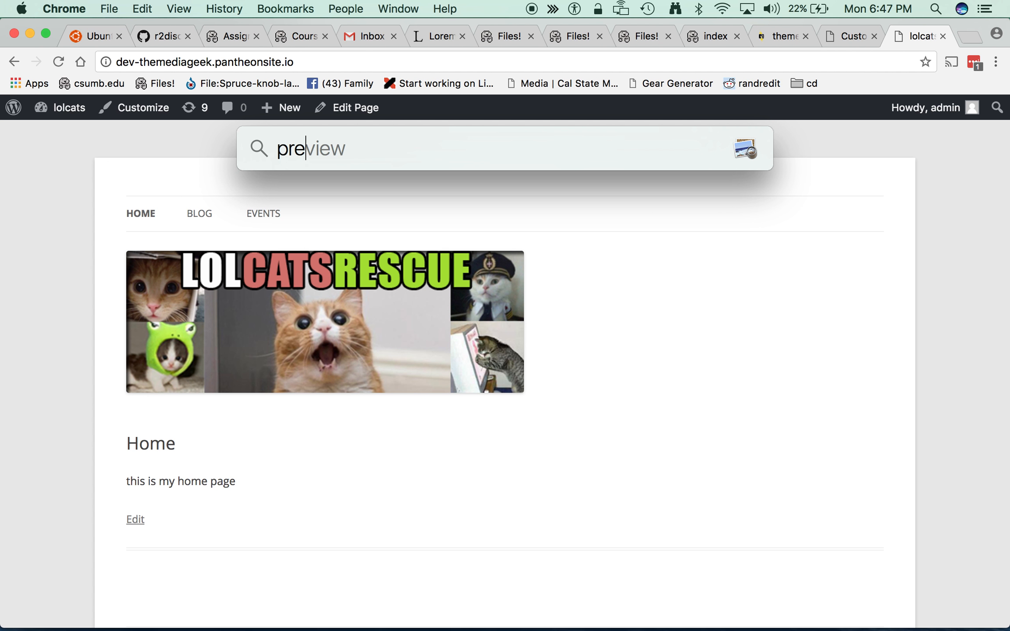
pyautogui.press('Return')
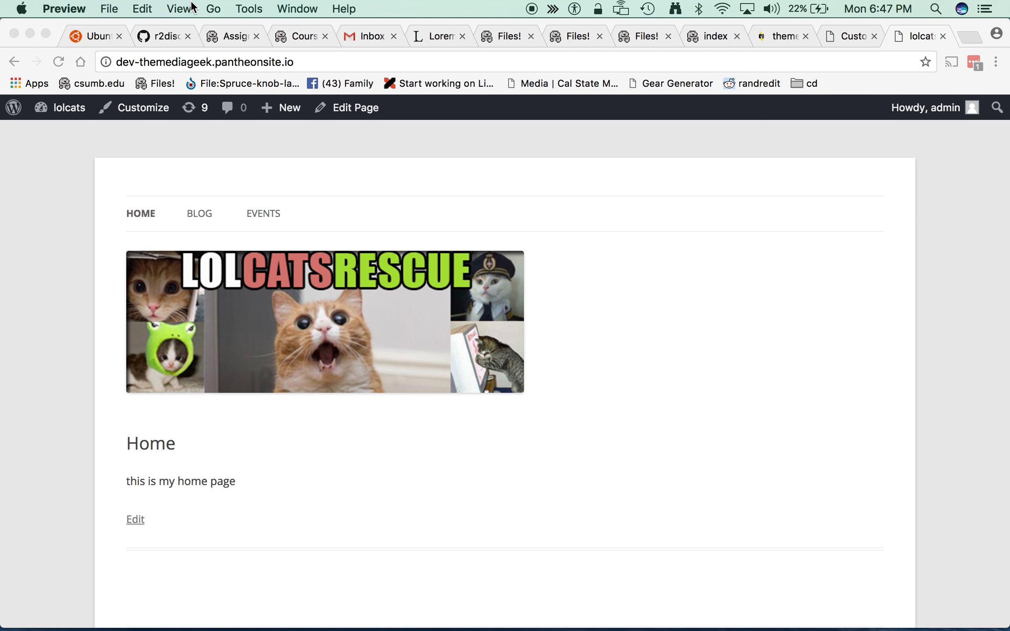
pyautogui.click(108, 9)
pyautogui.moveTo(121, 61)
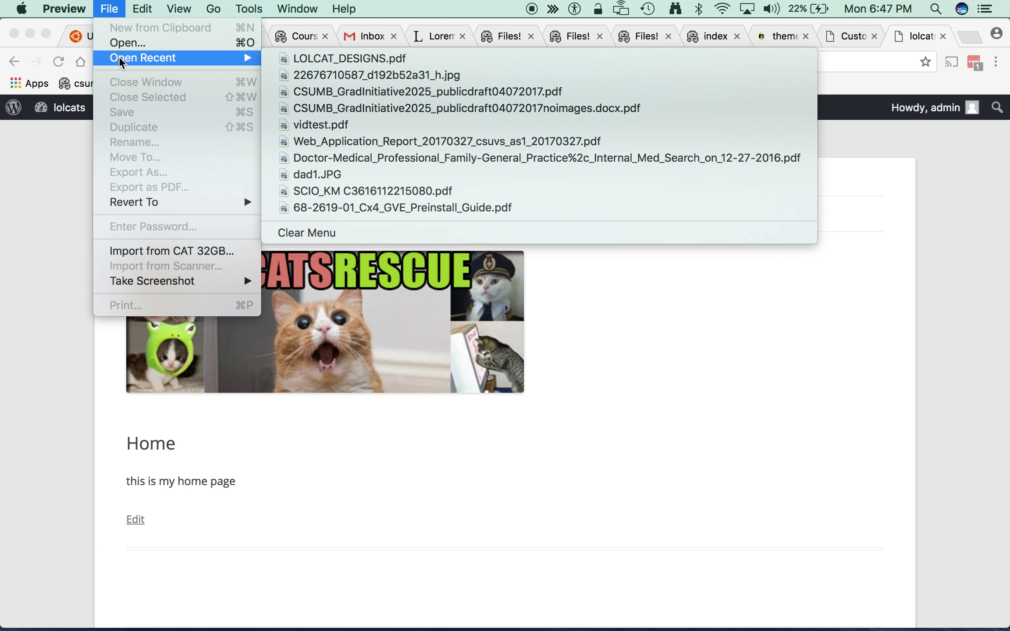
pyautogui.click(294, 53)
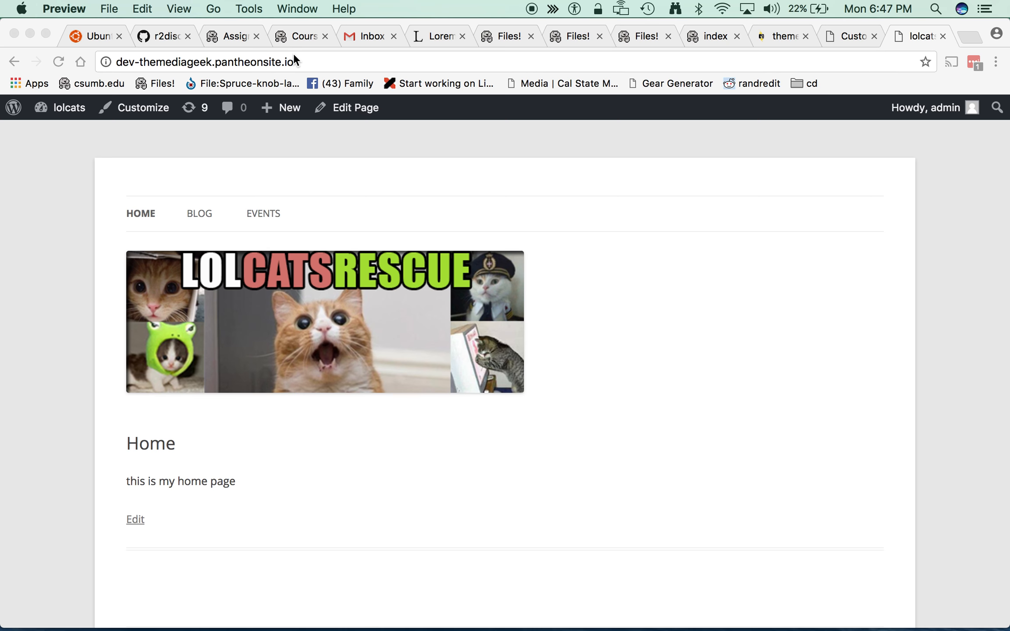
# - Examine the home, report and blog page layouts in the design PDF, and return to the live site in Chrome
pyautogui.scroll(20, 284, 391)
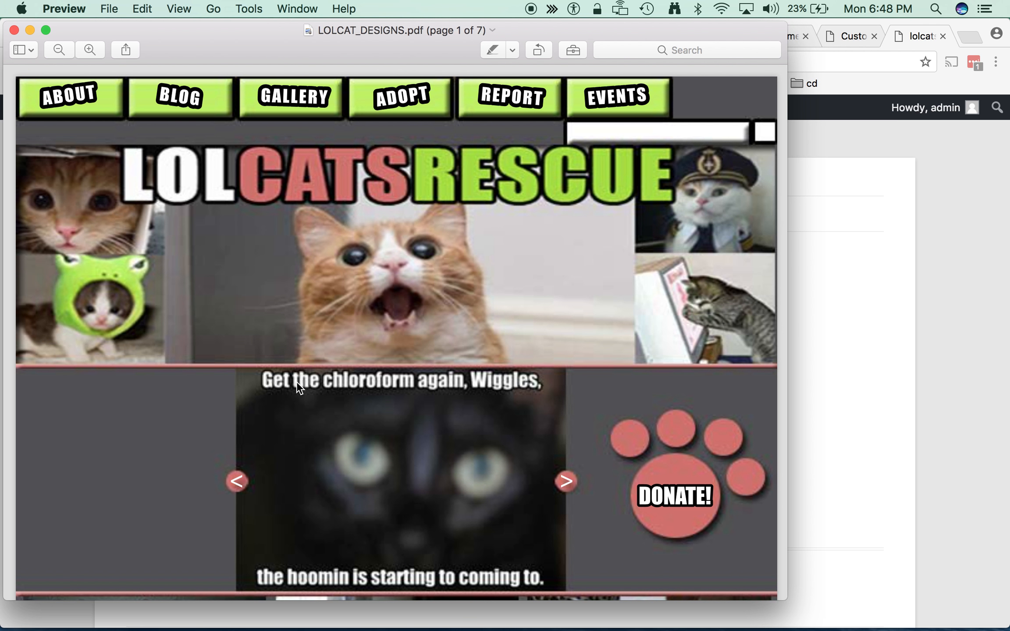
pyautogui.press('super+minus')
pyautogui.press('super+minus')
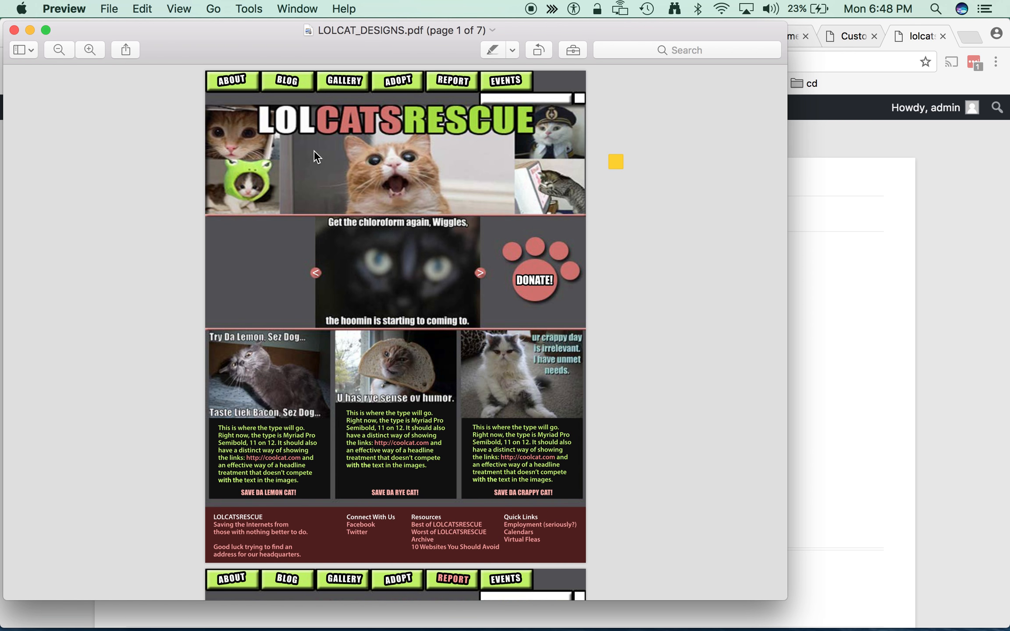
pyautogui.scroll(-20, 303, 380)
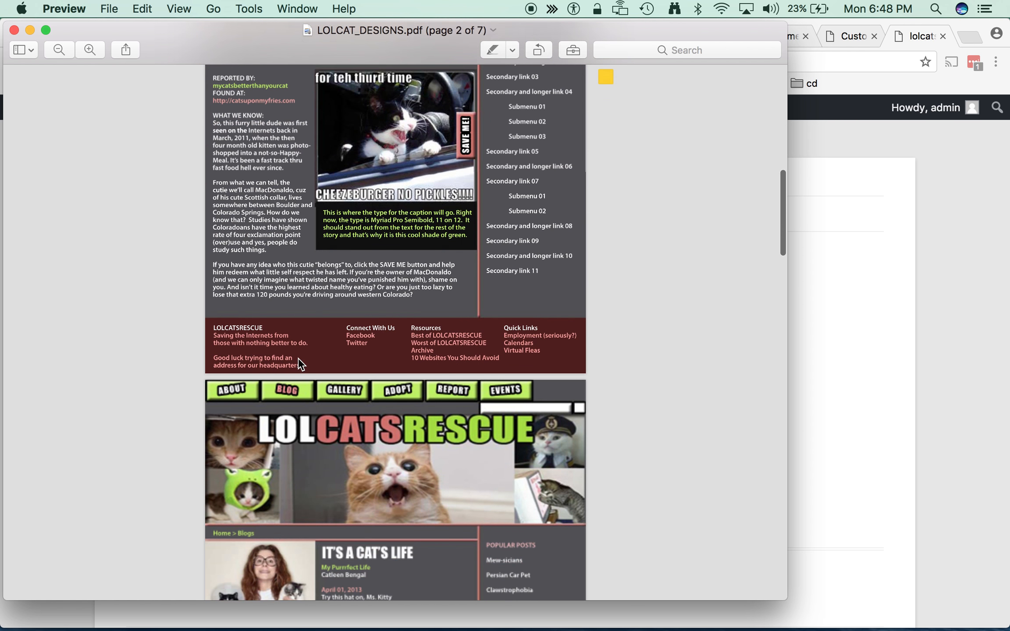
pyautogui.scroll(-3, 298, 357)
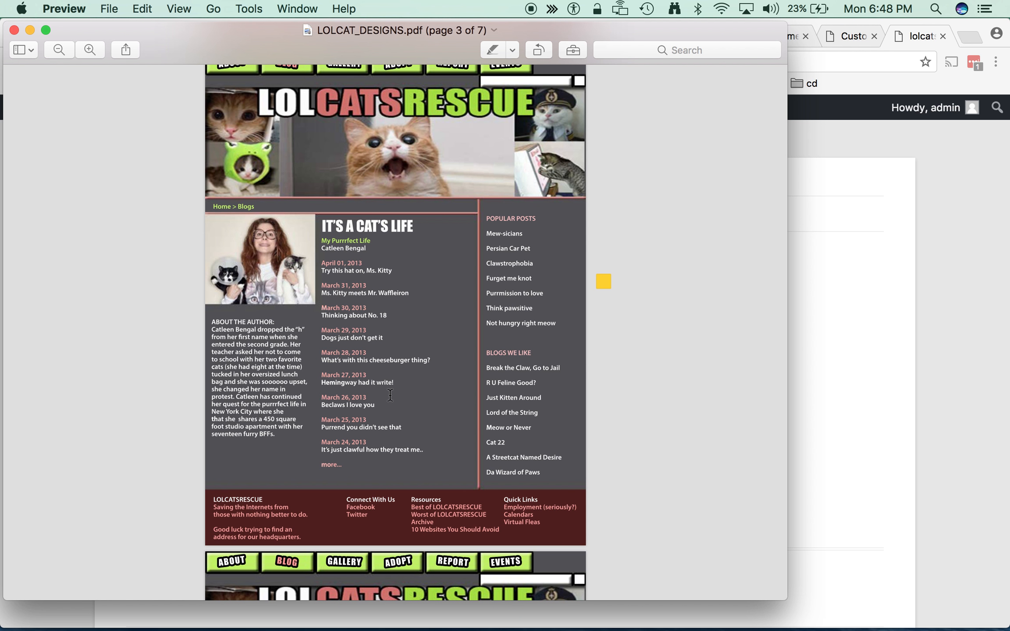
pyautogui.scroll(-5, 335, 409)
pyautogui.scroll(5, 335, 408)
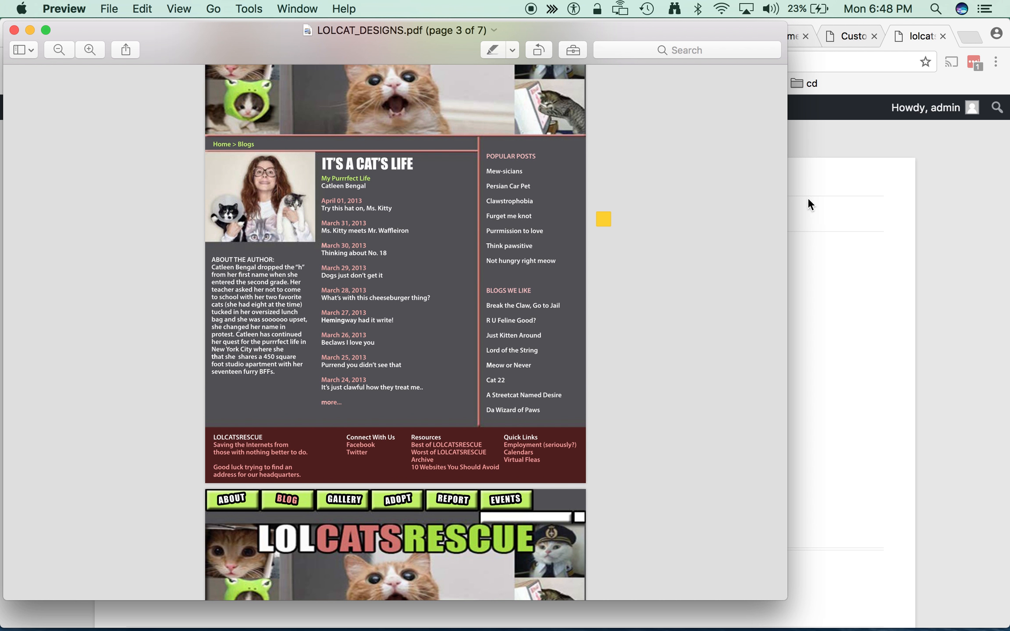
pyautogui.click(941, 183)
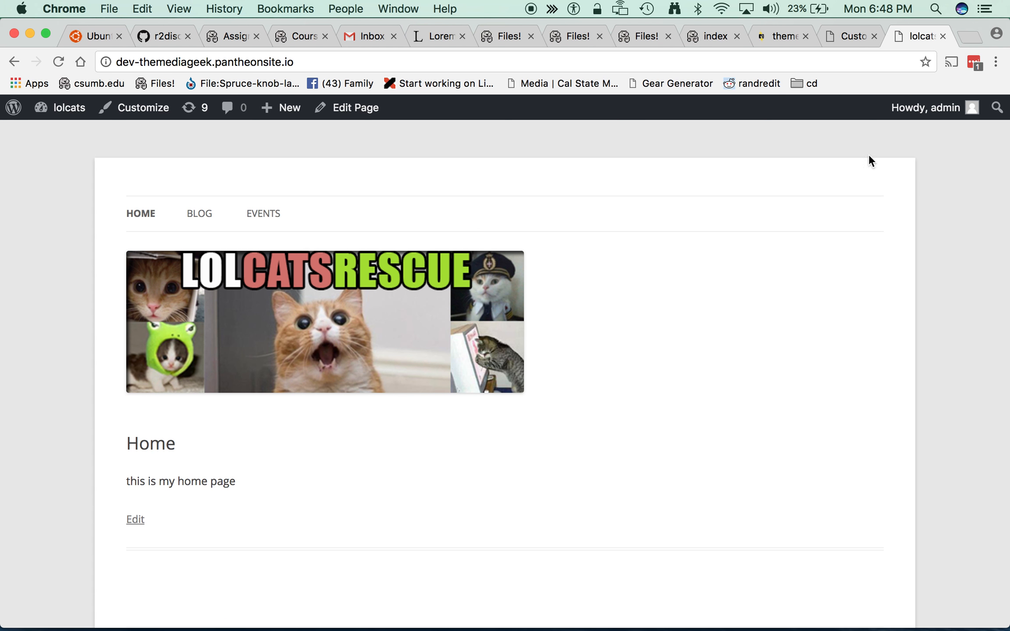